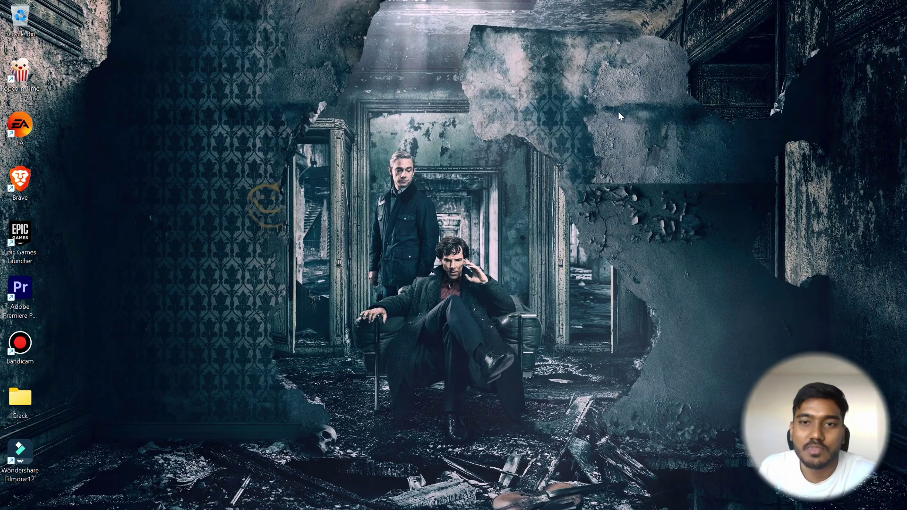
# Bring the OneNote page 'How to Access TUM Mail on Various Devices?' to the front.
pyautogui.click(711, 496)
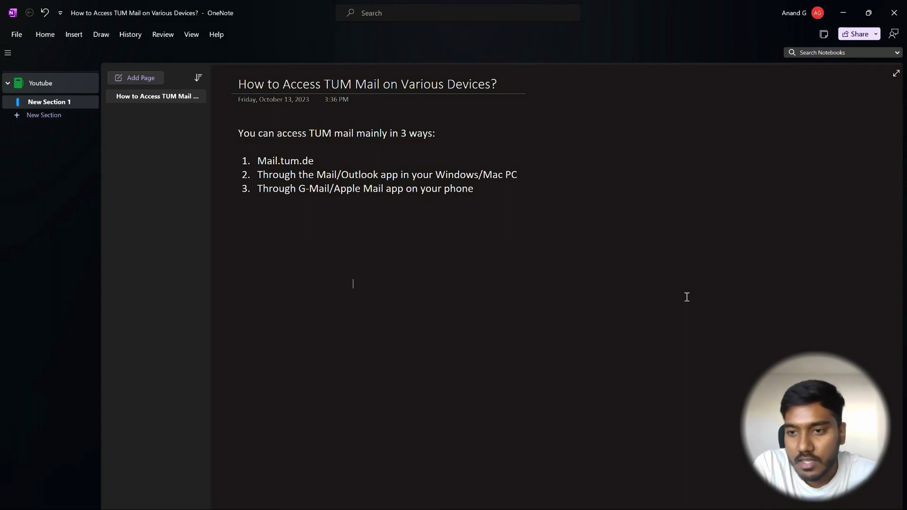
pyautogui.moveTo(649, 490)
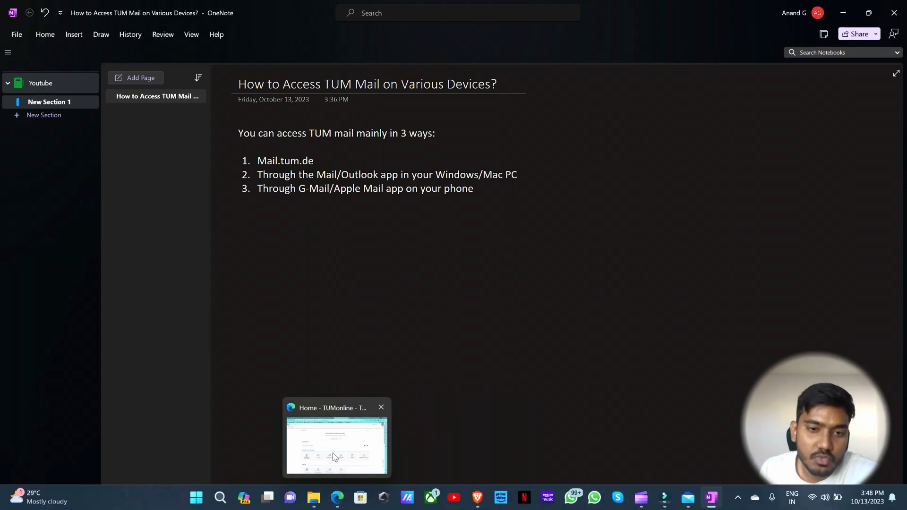
# In TUMonline's E-mail Addresses settings, choose TUM-Mailbox (Exchange) instead of forwarding only.
pyautogui.click(334, 454)
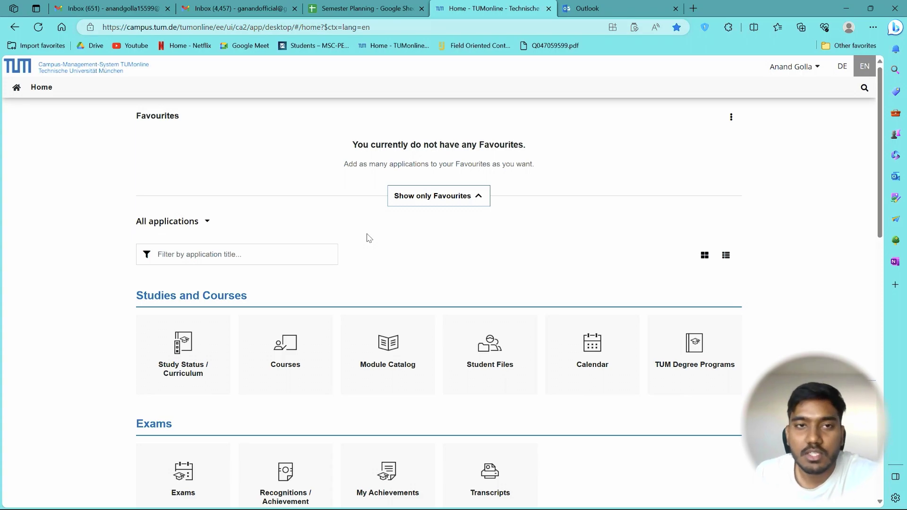
pyautogui.scroll(-3, 496, 222)
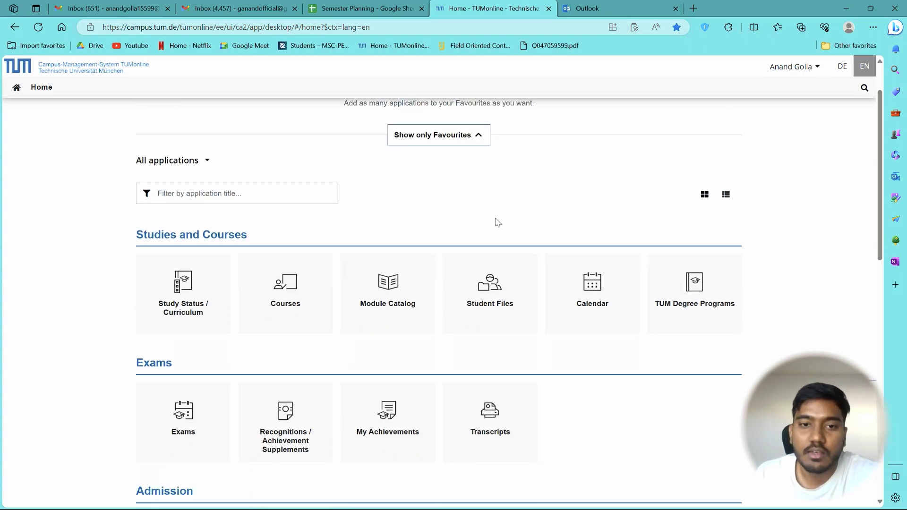
pyautogui.scroll(-4, 523, 276)
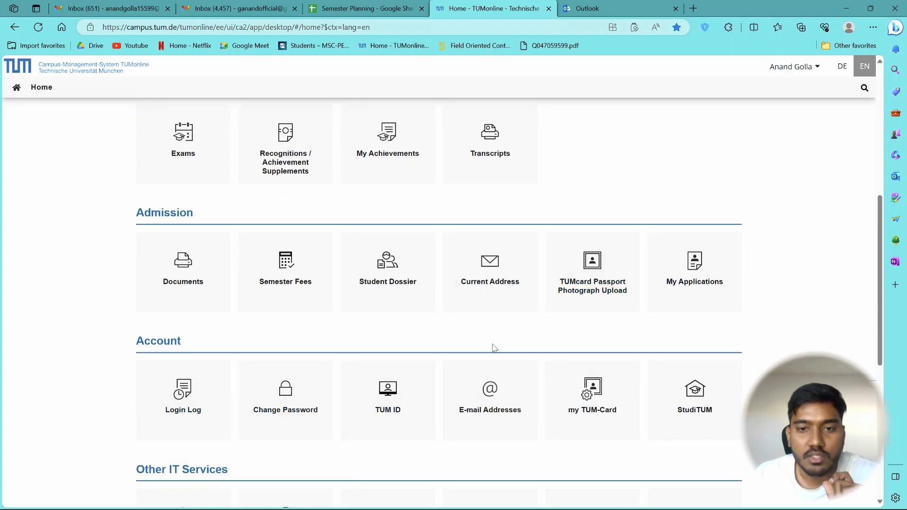
pyautogui.click(494, 414)
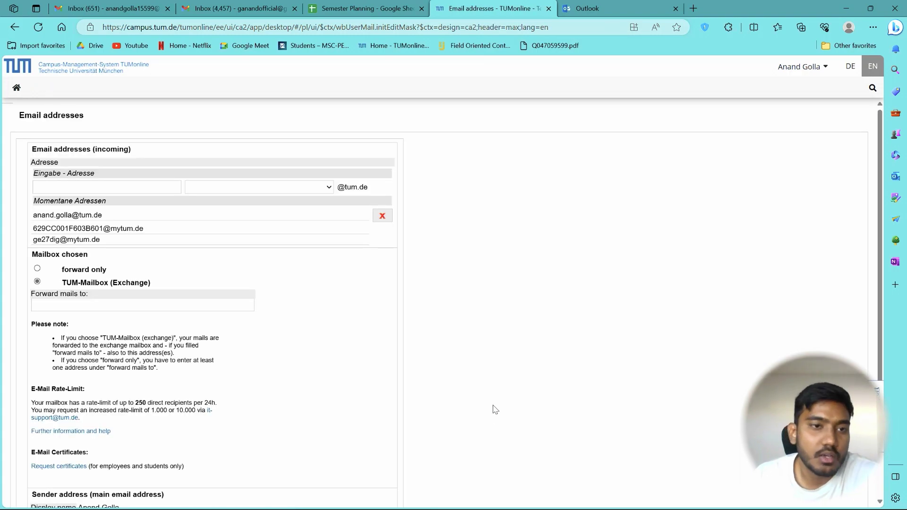
pyautogui.click(37, 269)
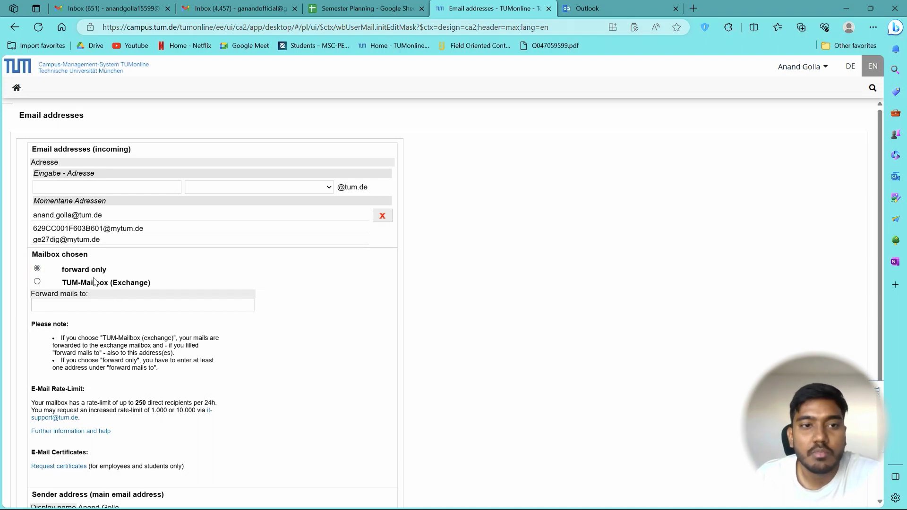
pyautogui.click(38, 282)
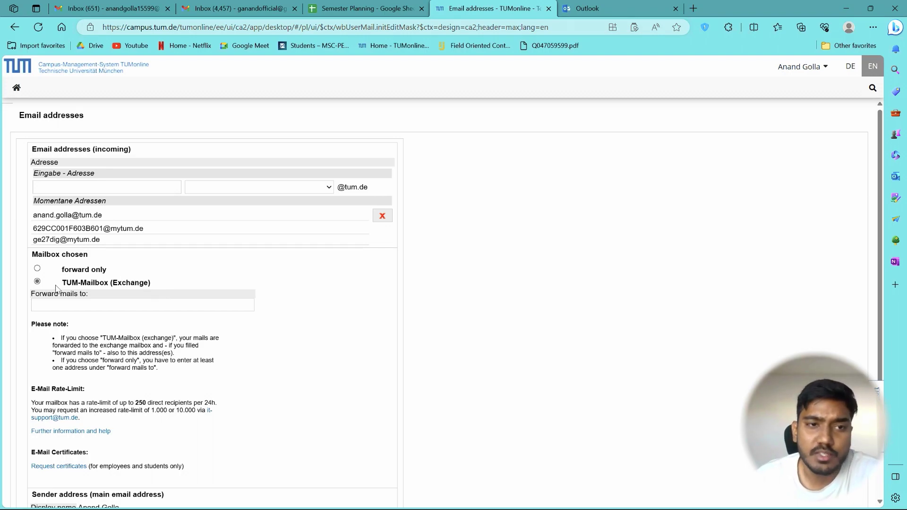
pyautogui.scroll(-3, 166, 291)
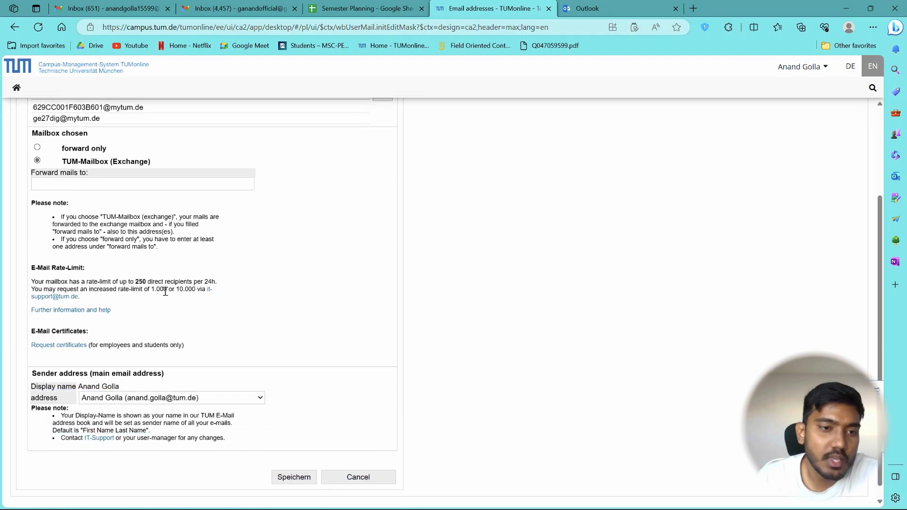
pyautogui.click(297, 478)
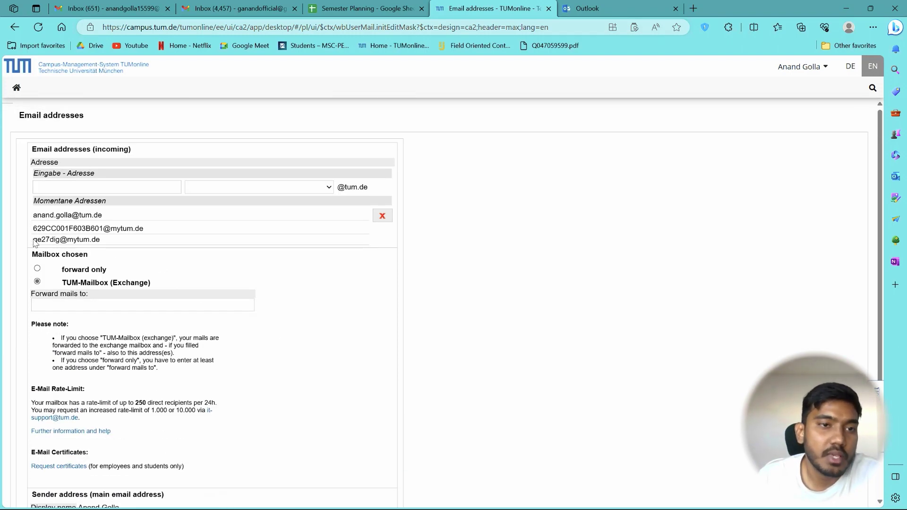
pyautogui.moveTo(34, 240)
pyautogui.mouseDown()
pyautogui.moveTo(104, 249)
pyautogui.moveTo(35, 243)
pyautogui.mouseUp()
pyautogui.click(61, 241)
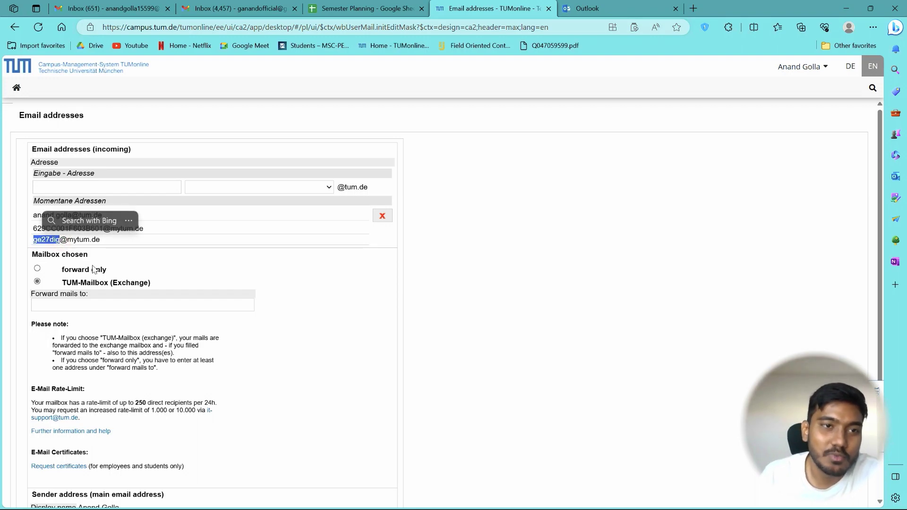
pyautogui.click(219, 273)
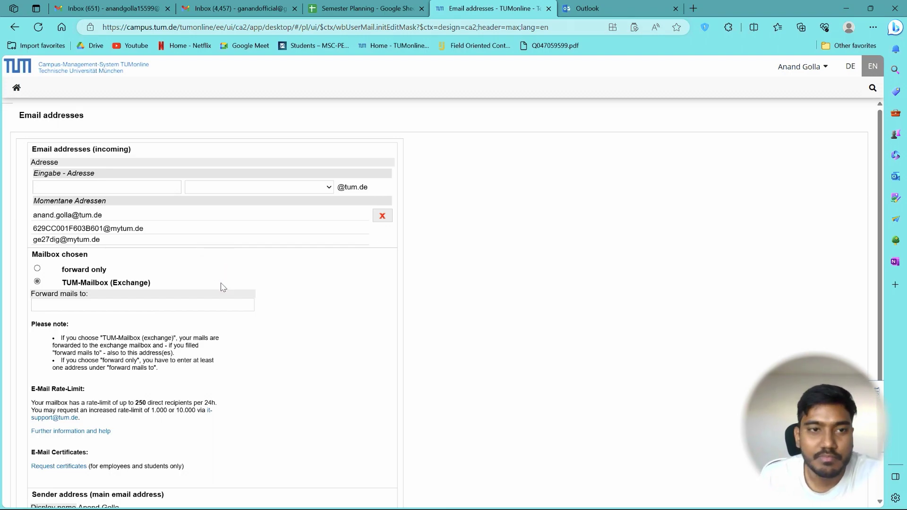
pyautogui.click(155, 184)
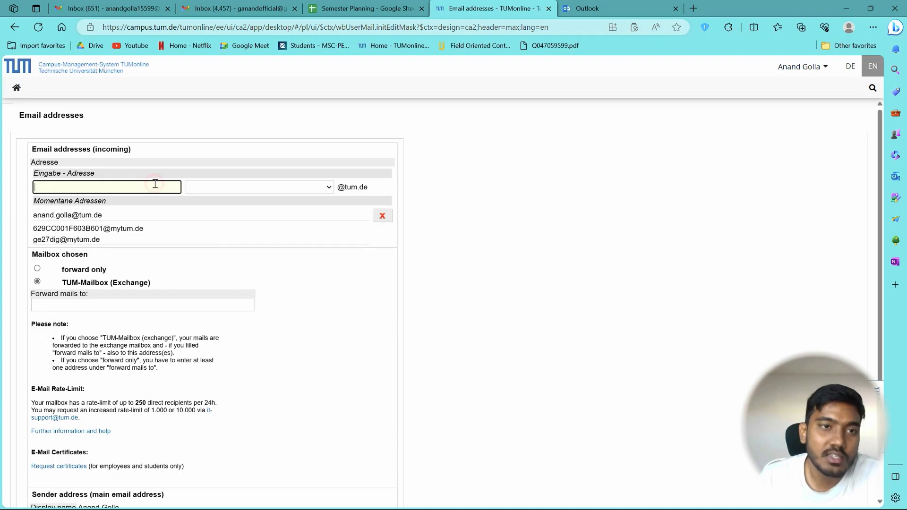
pyautogui.click(272, 188)
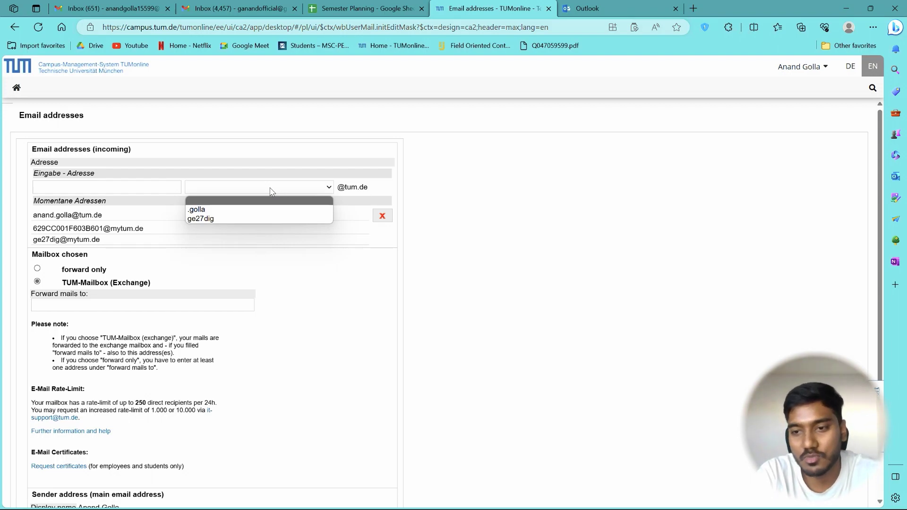
pyautogui.click(128, 187)
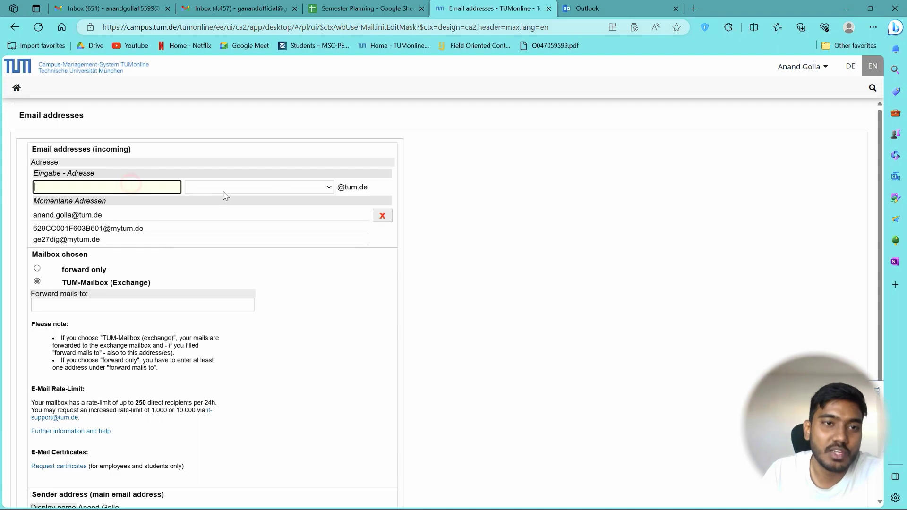
pyautogui.click(257, 187)
pyautogui.click(326, 312)
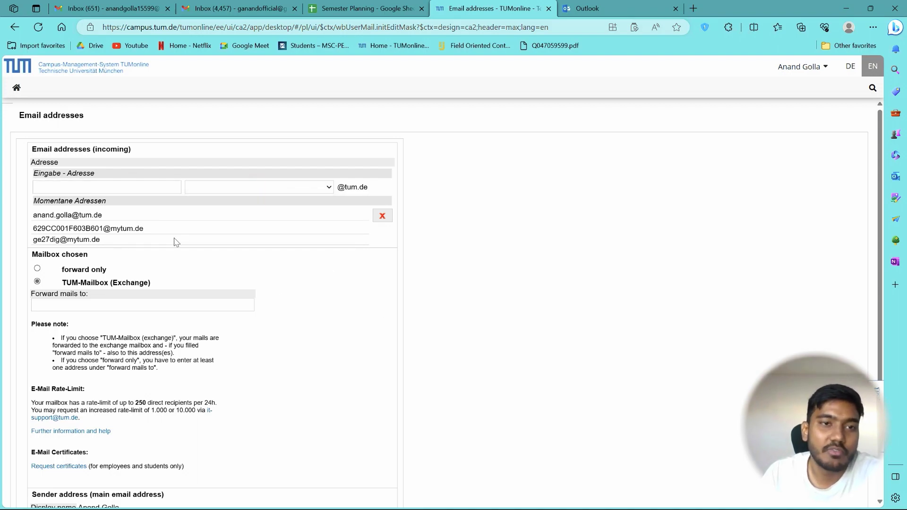
pyautogui.scroll(-2, 151, 259)
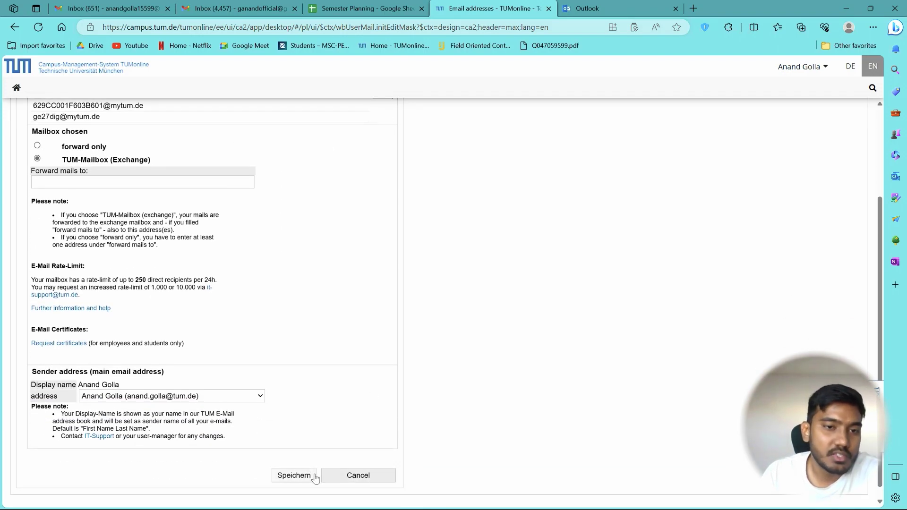
pyautogui.click(125, 400)
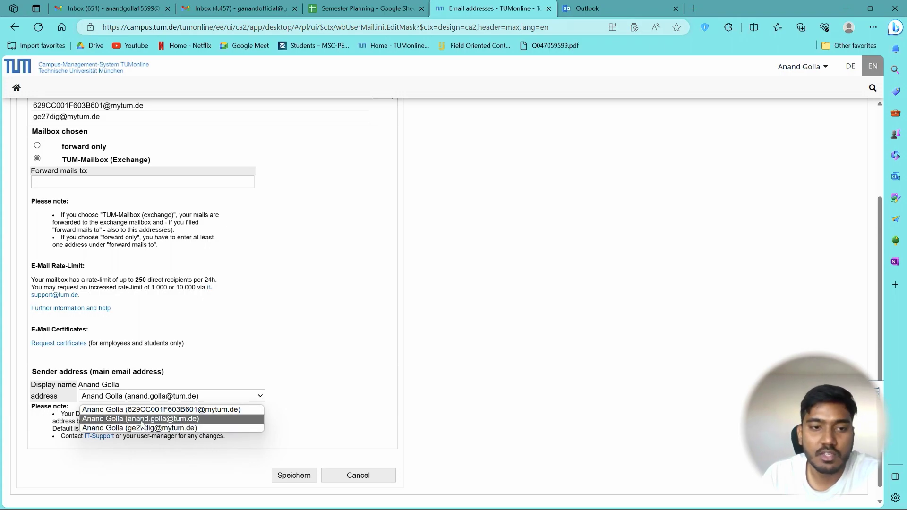
pyautogui.click(142, 419)
pyautogui.click(279, 475)
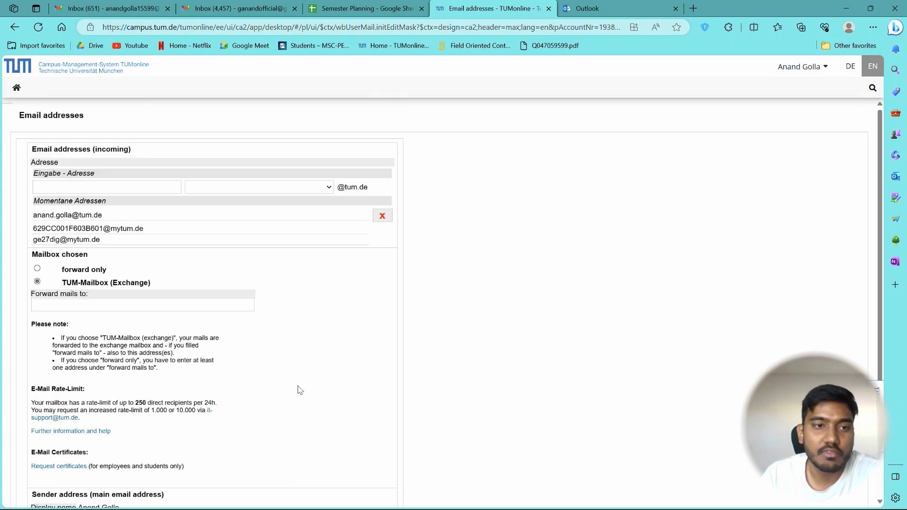
# Load mail.tum.de in the second browser tab to reach the Outlook login.
pyautogui.scroll(5, 299, 383)
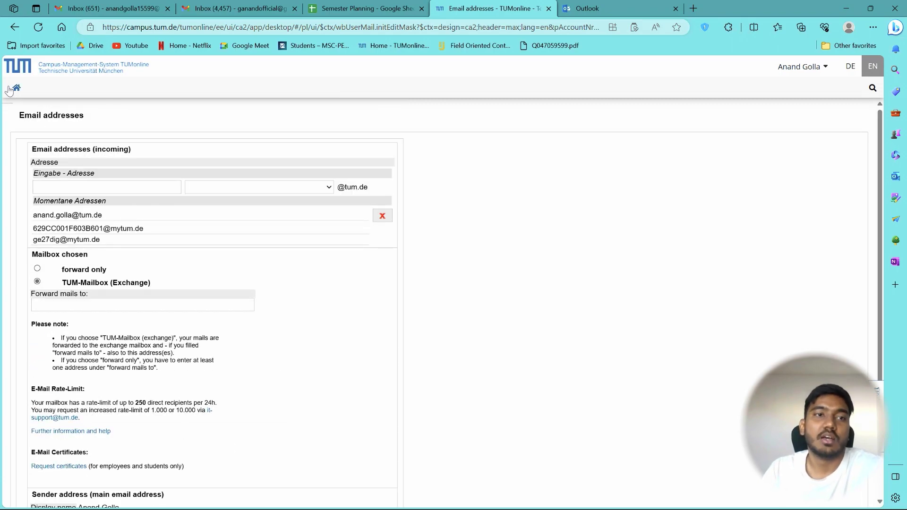
pyautogui.click(16, 87)
pyautogui.click(591, 8)
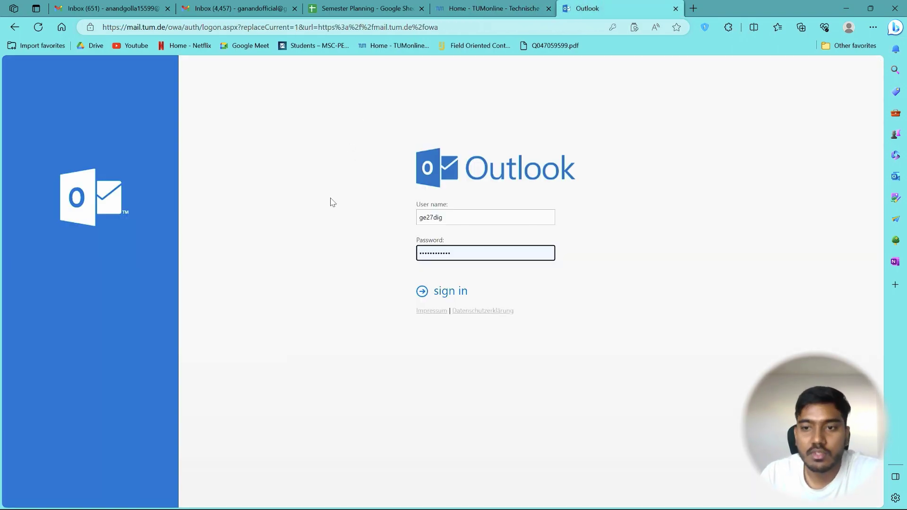
pyautogui.click(444, 27)
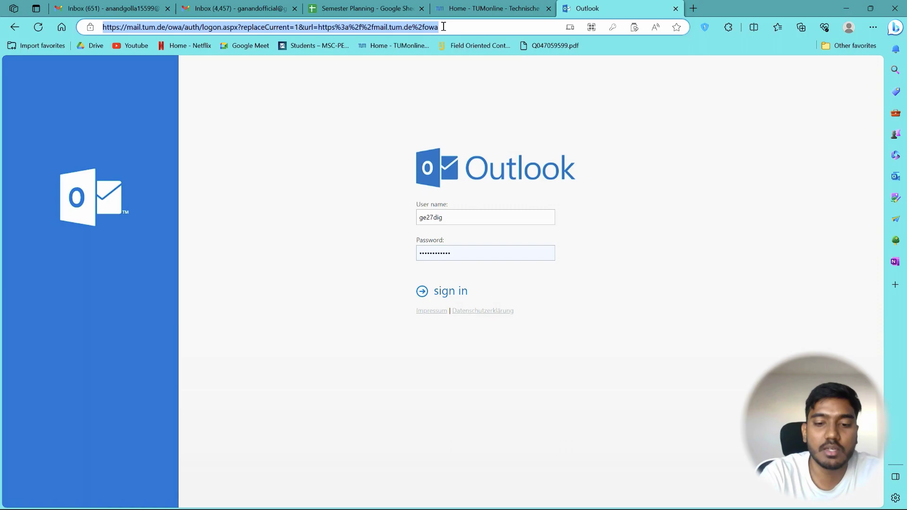
pyautogui.write('mail.')
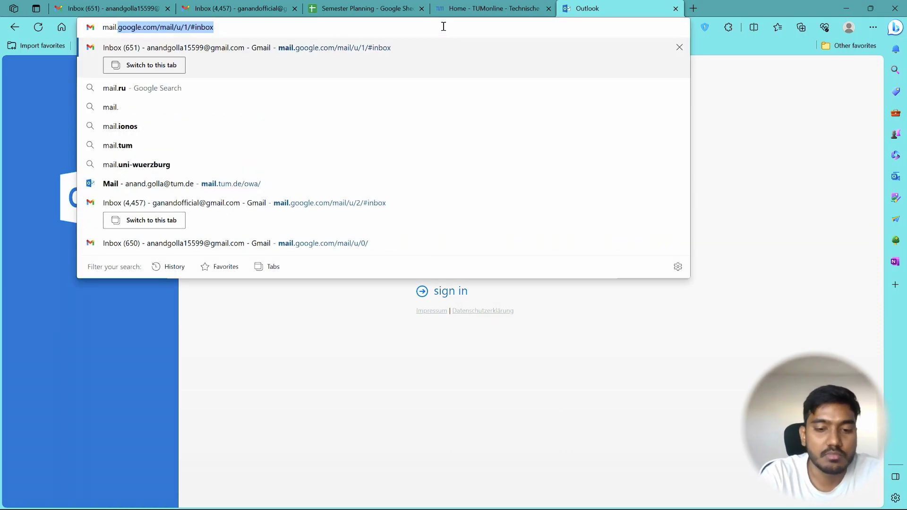
pyautogui.write('tum.de')
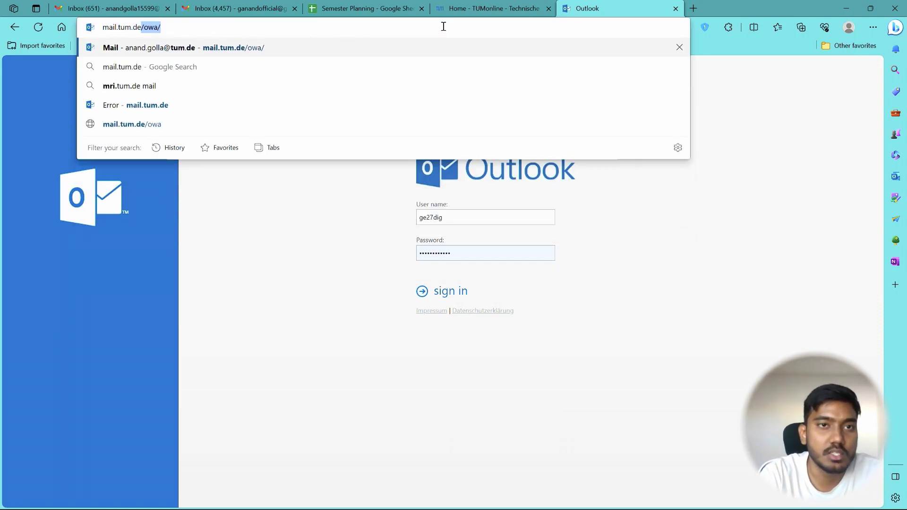
pyautogui.press('Return')
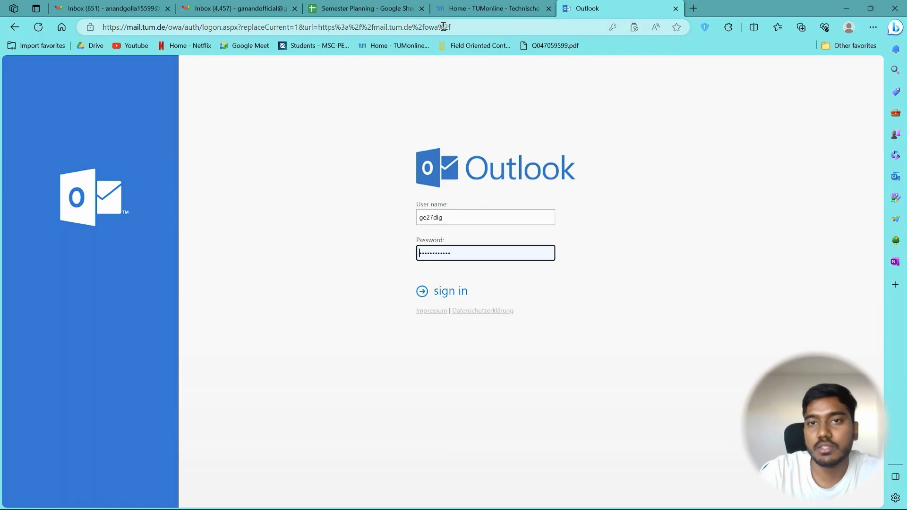
pyautogui.click(444, 218)
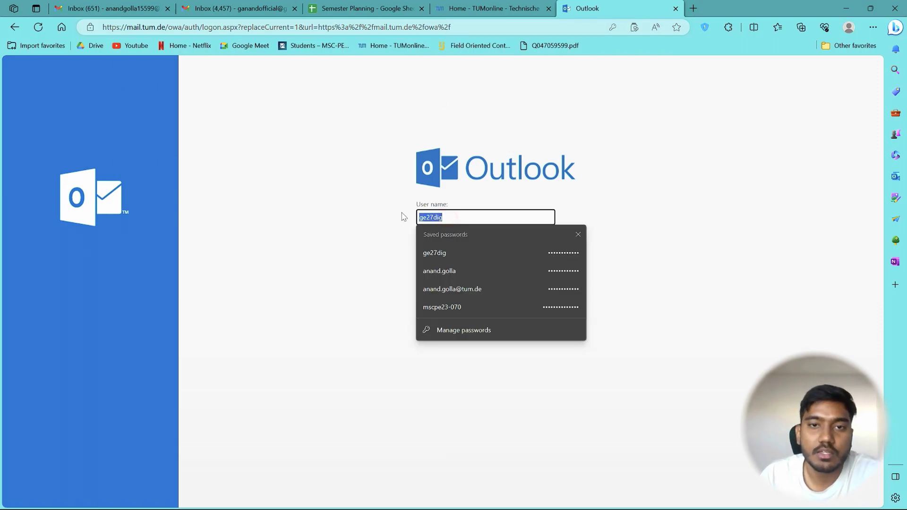
# Look up and select the main tum.de address in TUMonline's e-mail settings.
pyautogui.click(515, 6)
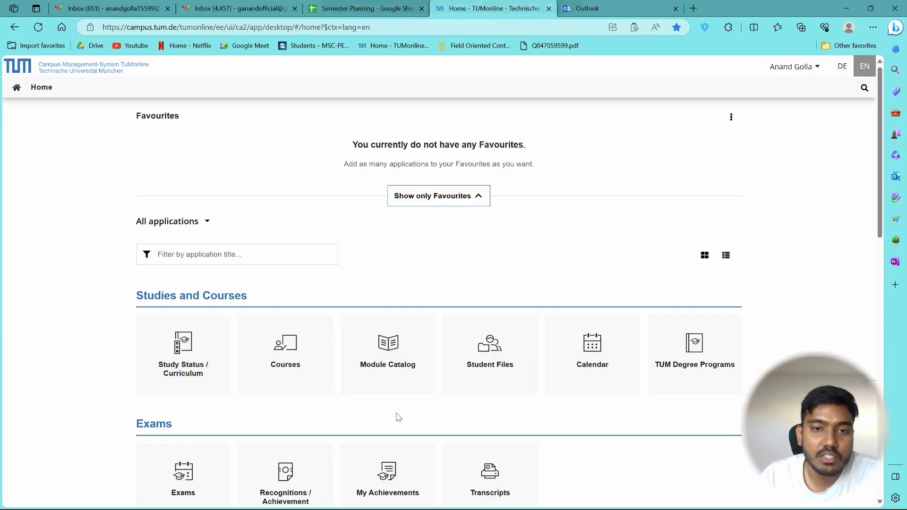
pyautogui.scroll(-6, 397, 417)
pyautogui.scroll(-3, 355, 400)
pyautogui.click(491, 296)
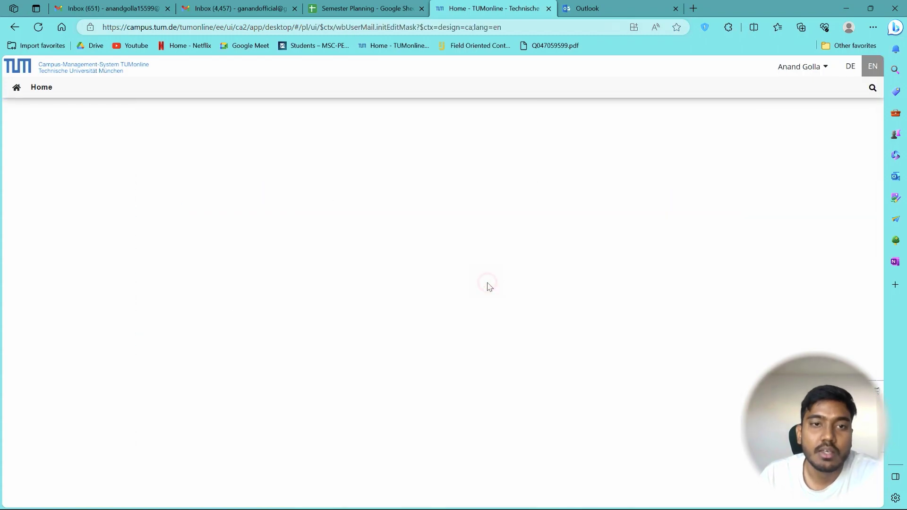
pyautogui.moveTo(31, 219); pyautogui.dragTo(109, 220)
# Sign in to Outlook Web App with the saved user name and password.
pyautogui.click(587, 8)
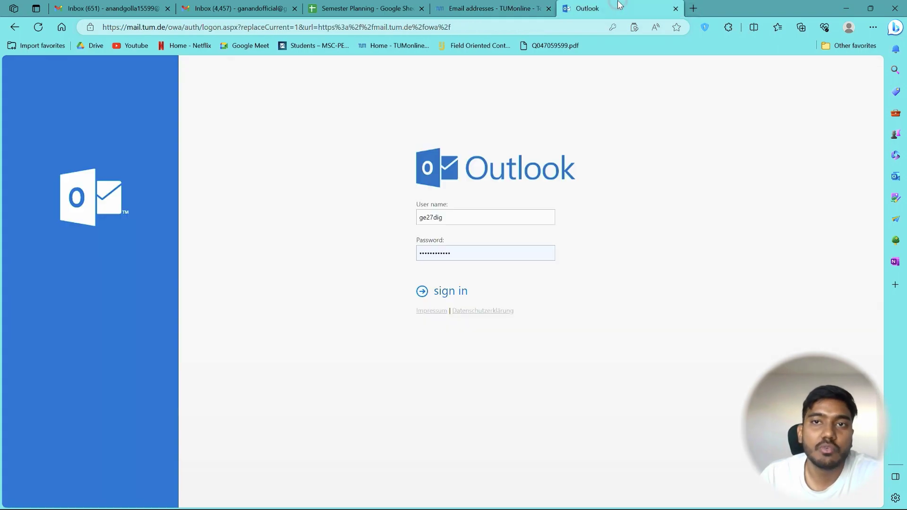
pyautogui.click(446, 218)
pyautogui.moveTo(445, 218); pyautogui.dragTo(414, 221)
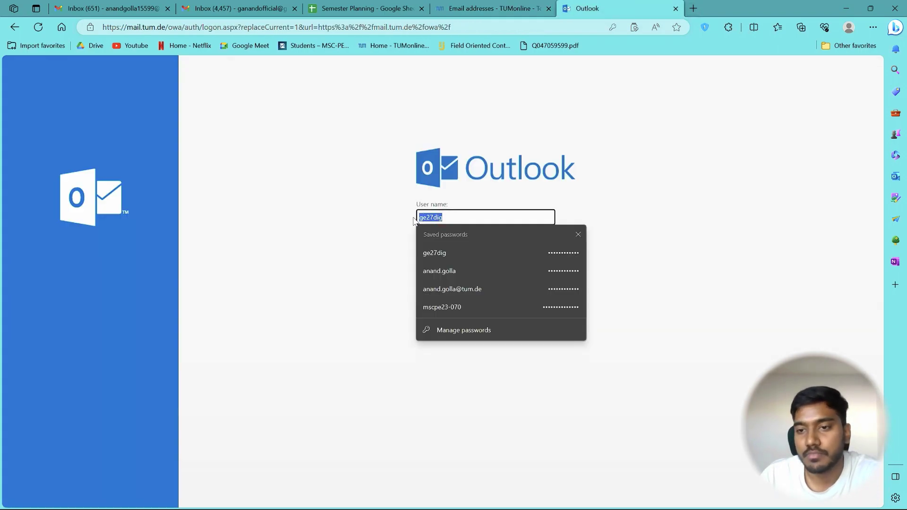
pyautogui.click(391, 230)
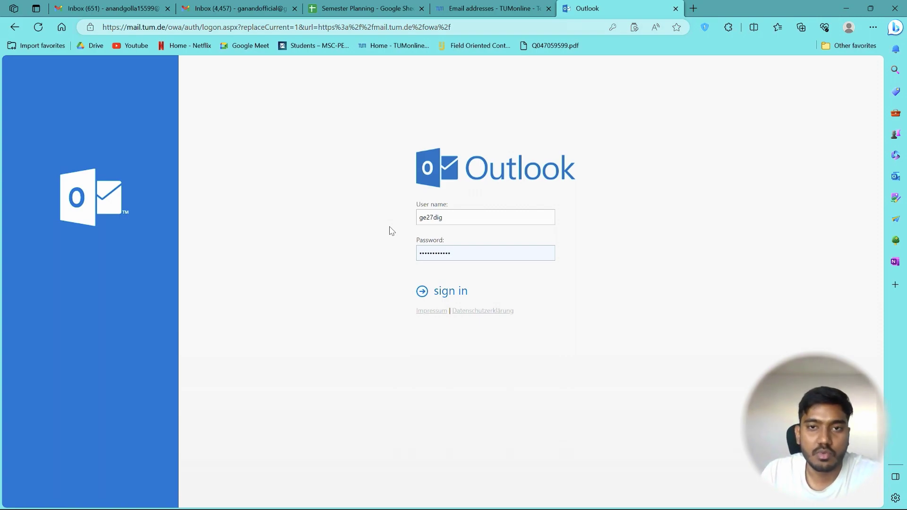
pyautogui.click(465, 295)
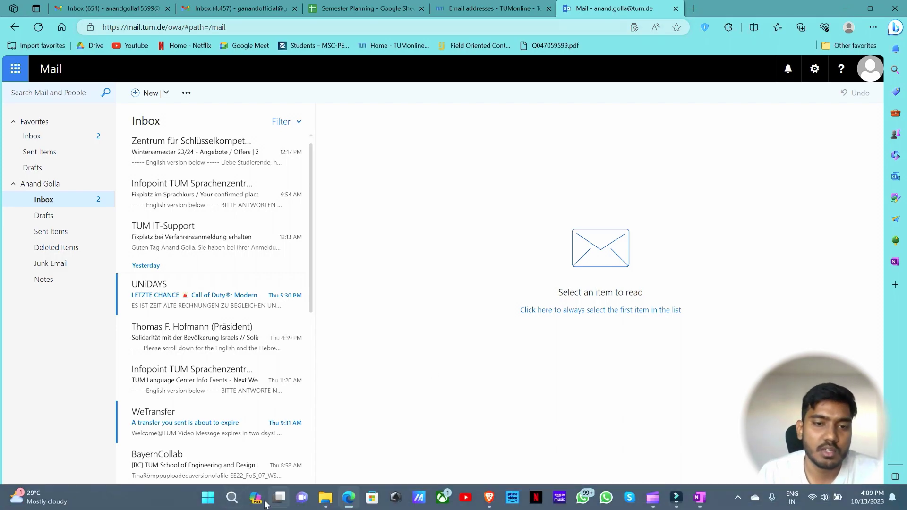
# Launch the Mail app and start adding an Office 365 account.
pyautogui.click(232, 503)
pyautogui.write('mail')
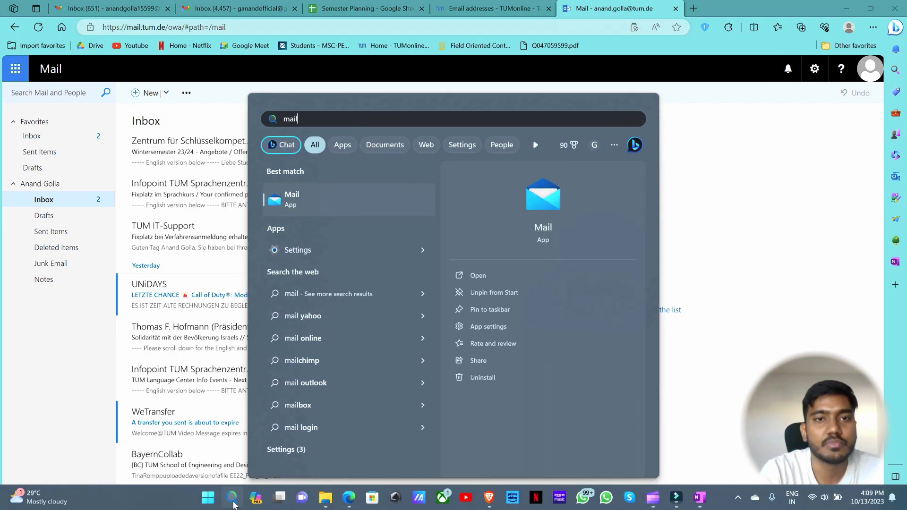
pyautogui.press('Return')
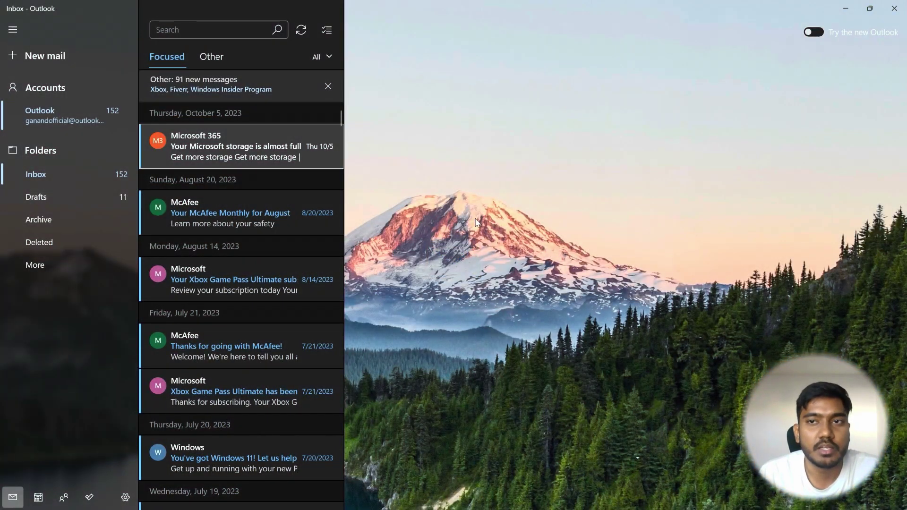
pyautogui.click(40, 89)
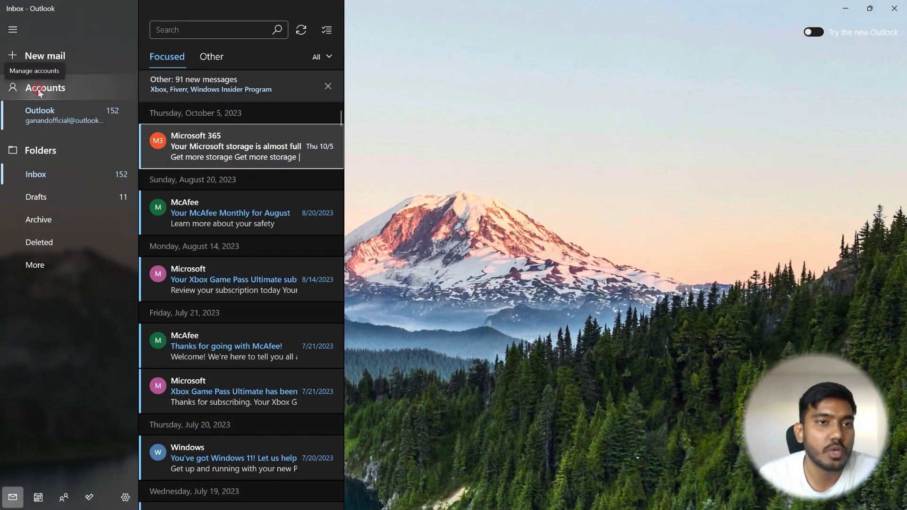
pyautogui.click(812, 164)
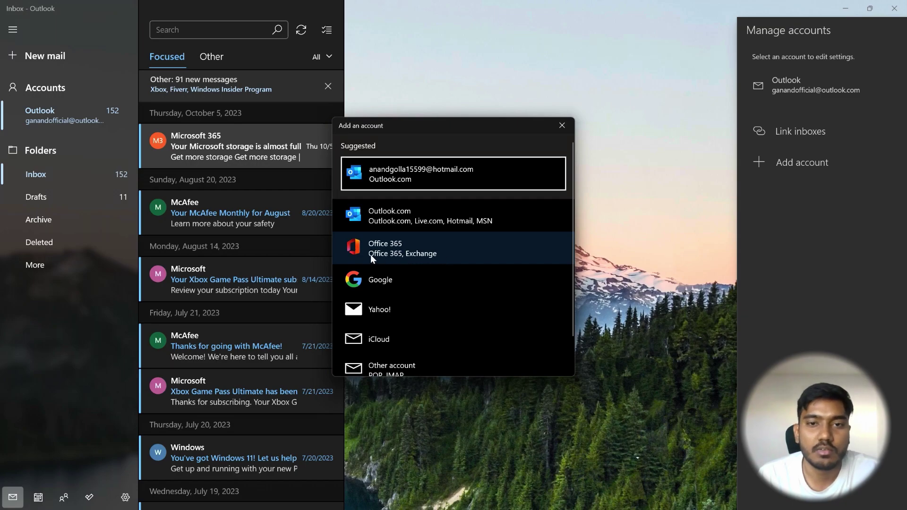
pyautogui.click(439, 254)
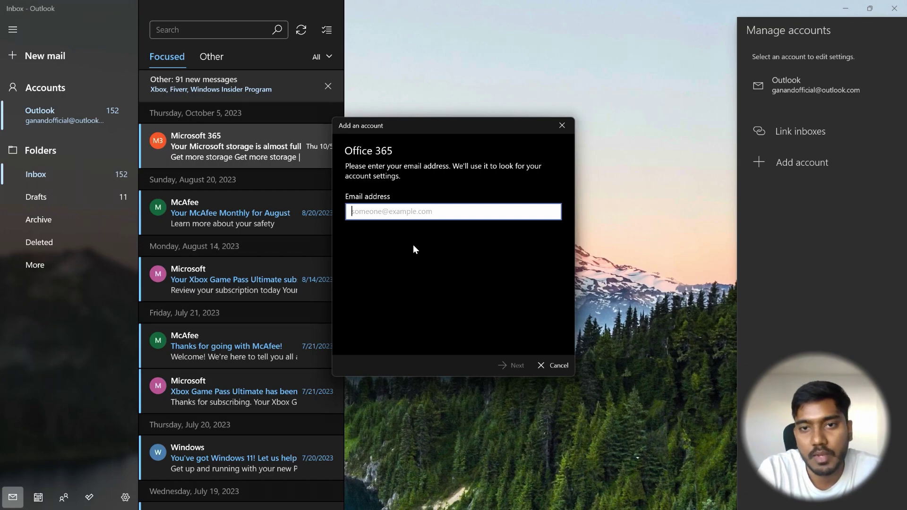
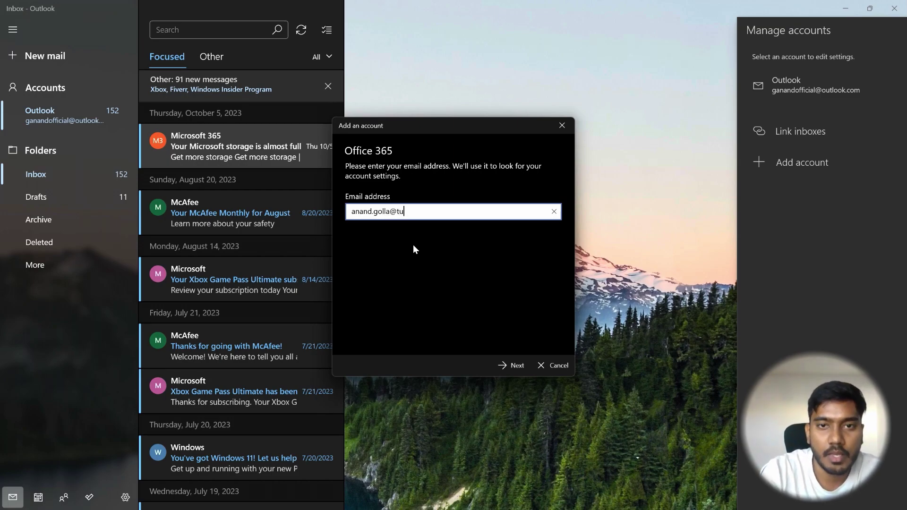
# Enter the TUM e-mail, password, user name and domain 'ads'; the account lookup fails.
pyautogui.press('Return')
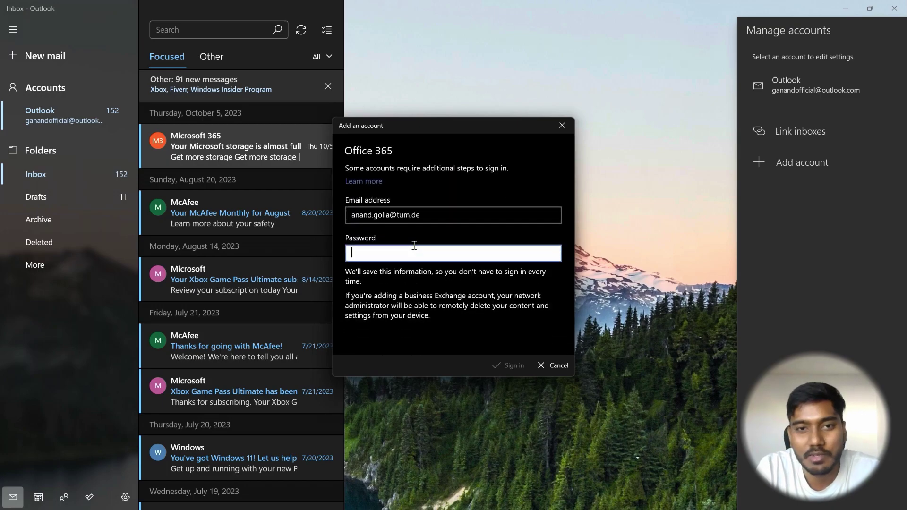
pyautogui.write('••••••••')
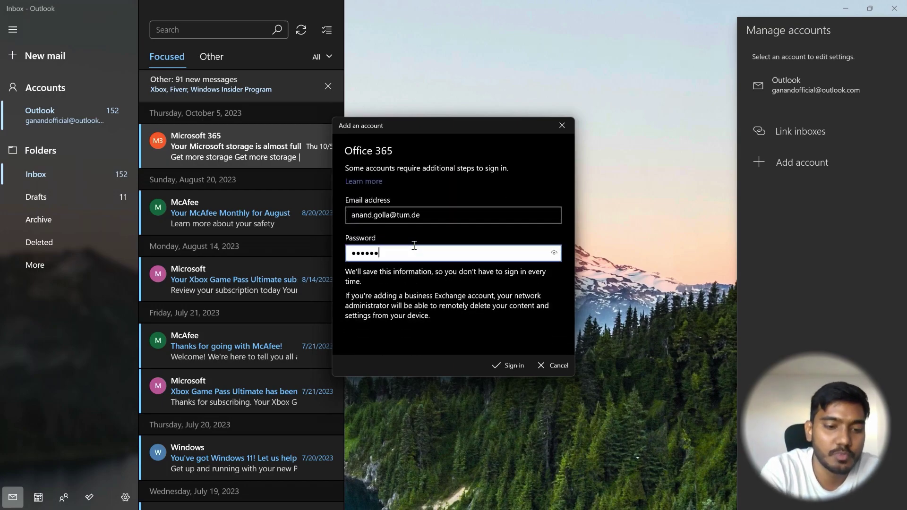
pyautogui.write('••')
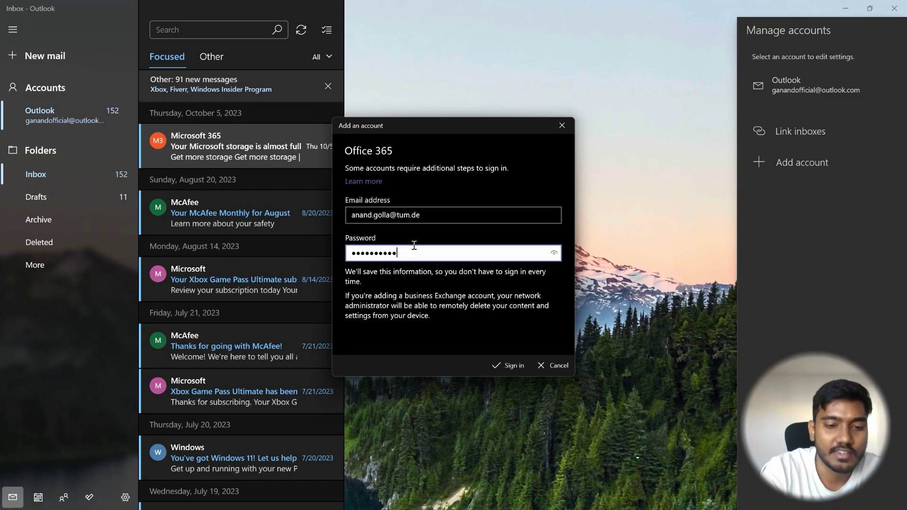
pyautogui.write('••')
pyautogui.press('Return')
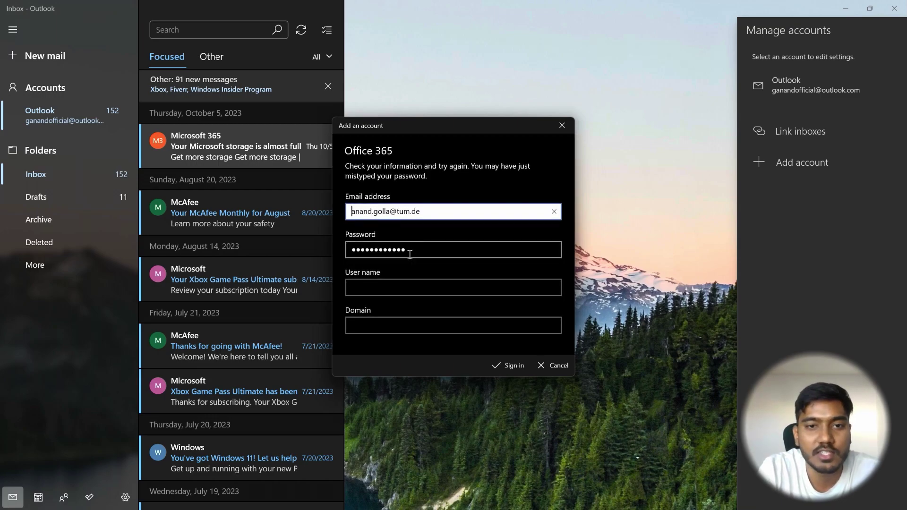
pyautogui.click(397, 285)
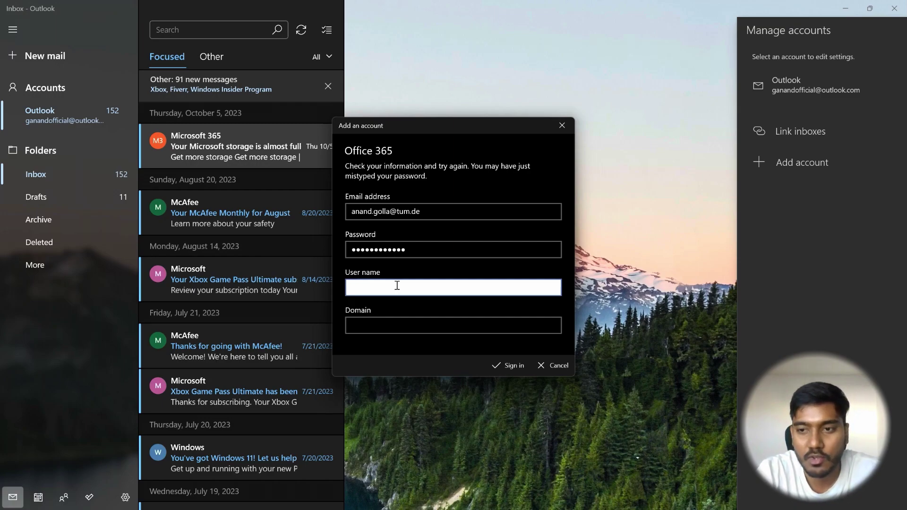
pyautogui.write('ge27dig')
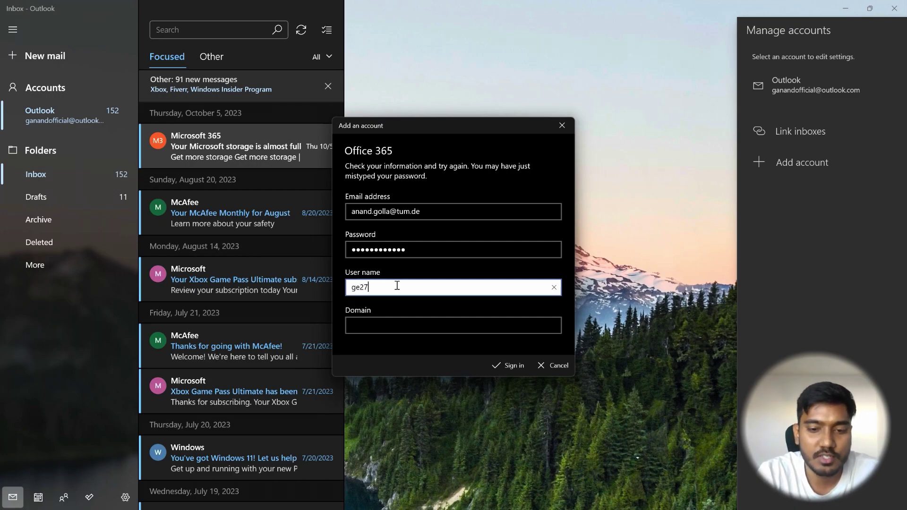
pyautogui.click(390, 324)
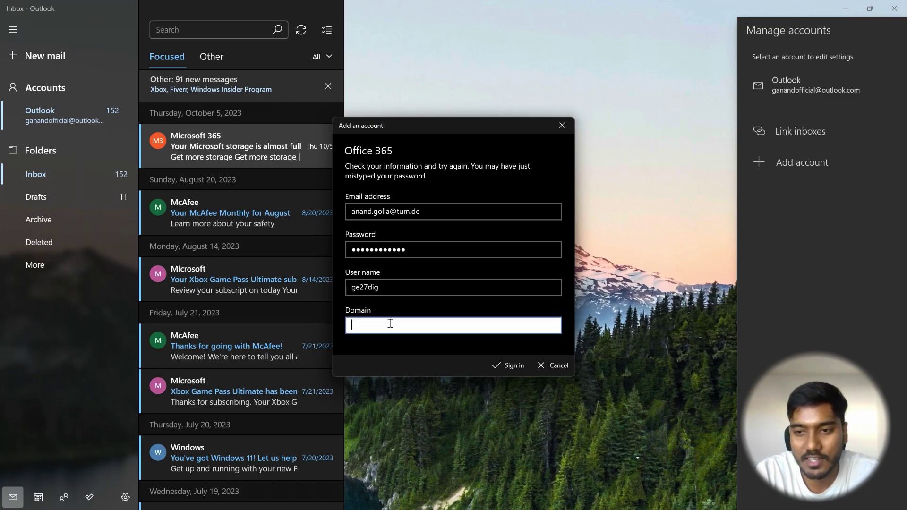
pyautogui.write('ads')
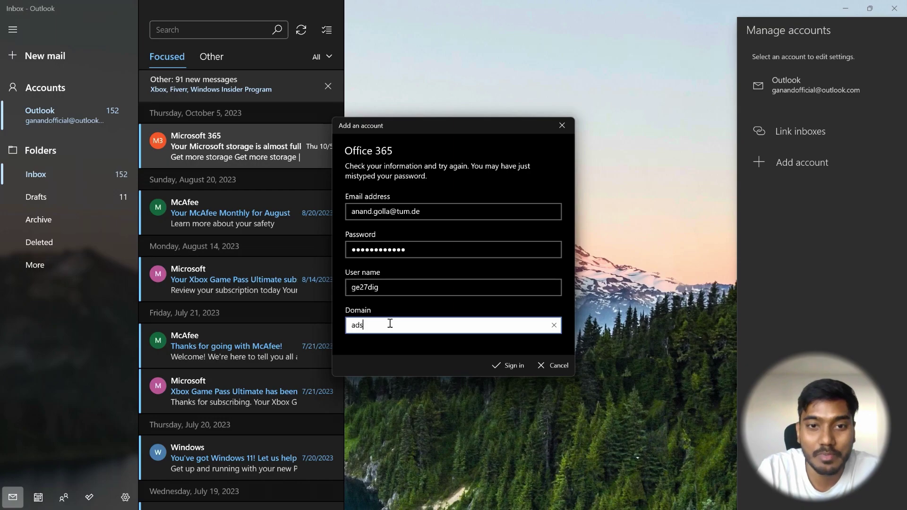
pyautogui.press('Return')
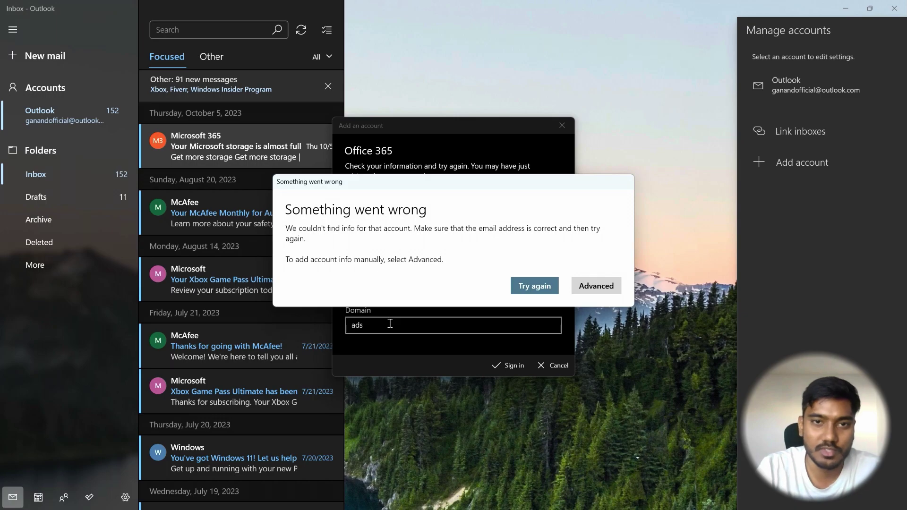
# Manually enter the user name, domain 'ads', server xmail.mwn.de and an account name, then sign in.
pyautogui.click(610, 290)
pyautogui.click(412, 260)
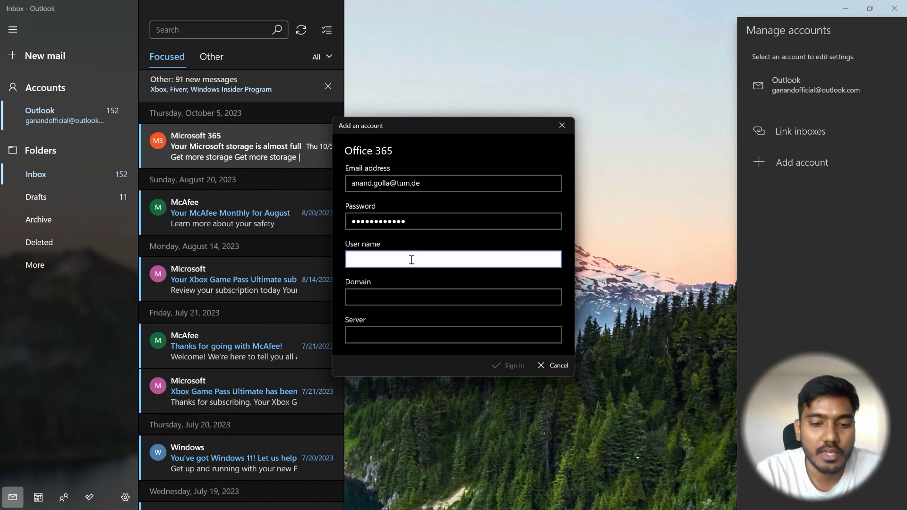
pyautogui.write('ge27')
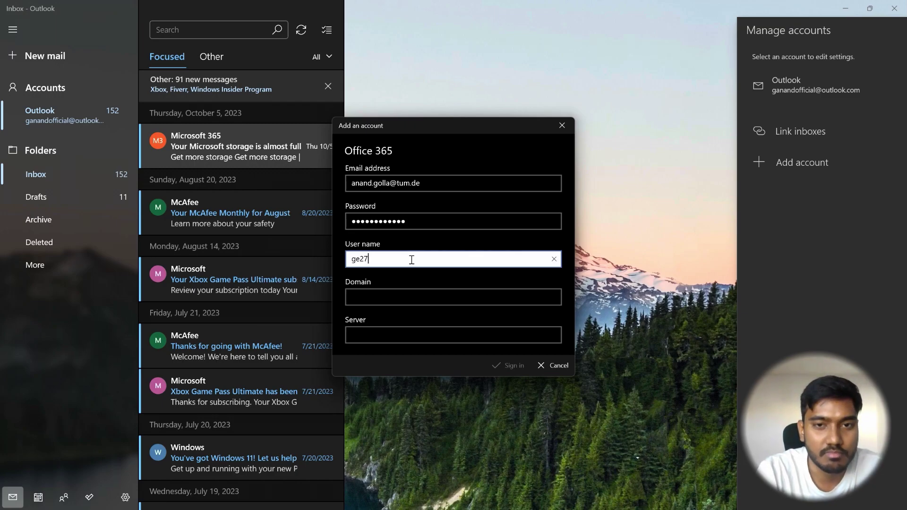
pyautogui.write('dig')
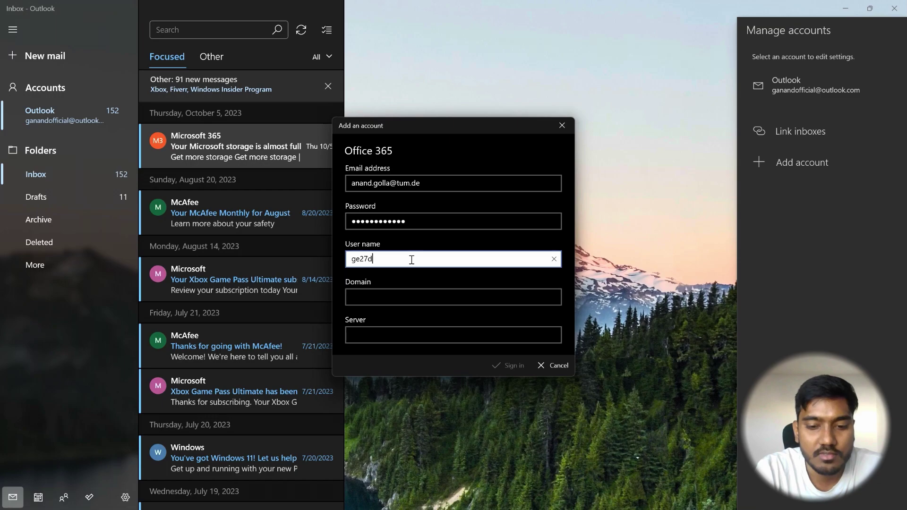
pyautogui.click(409, 296)
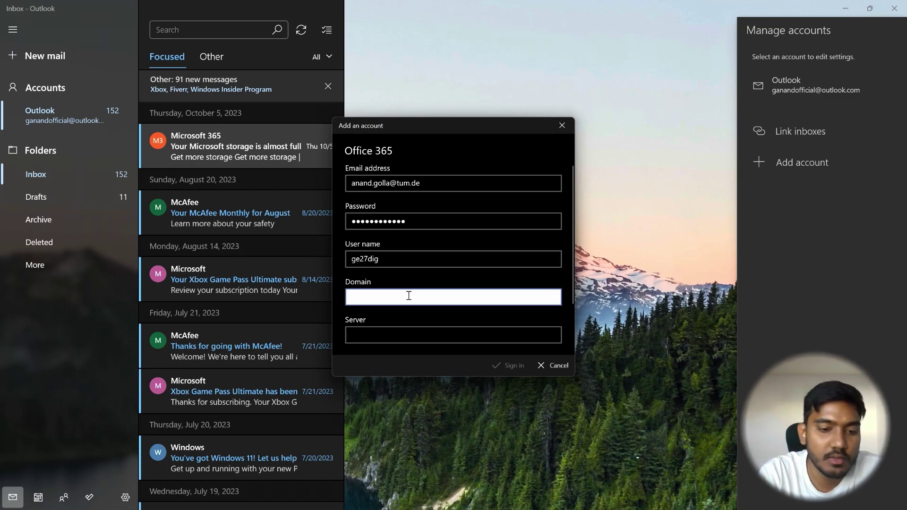
pyautogui.write('ads')
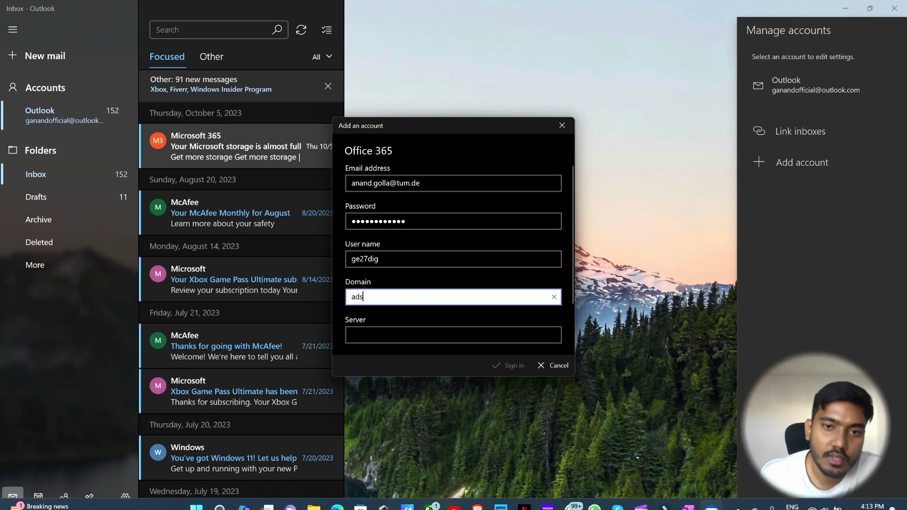
pyautogui.click(374, 335)
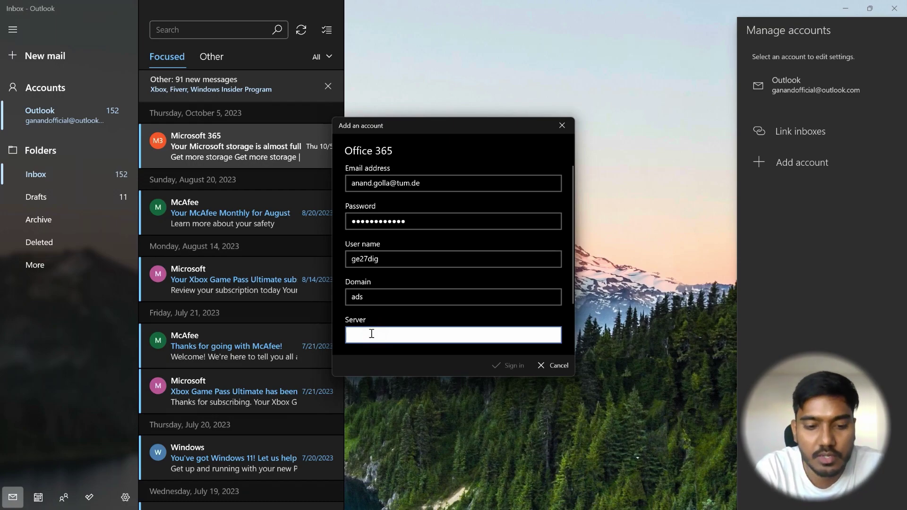
pyautogui.write('x')
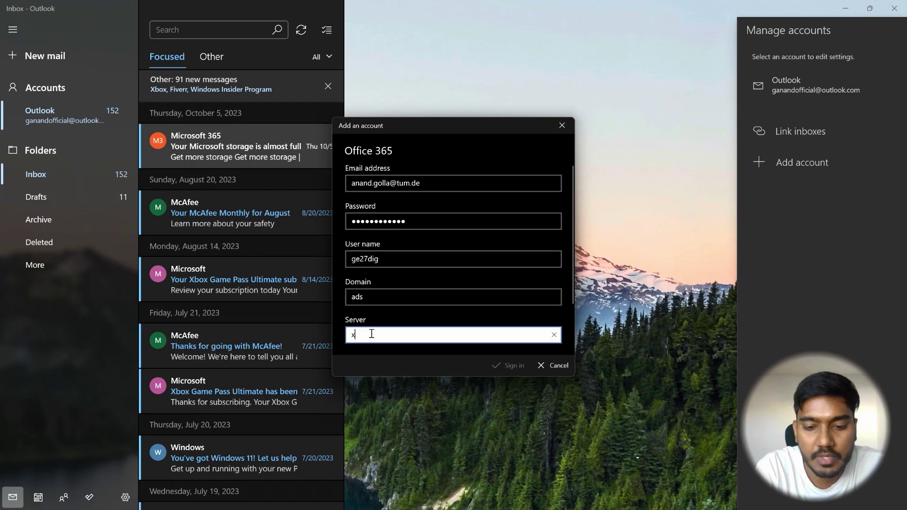
pyautogui.write('mail.m')
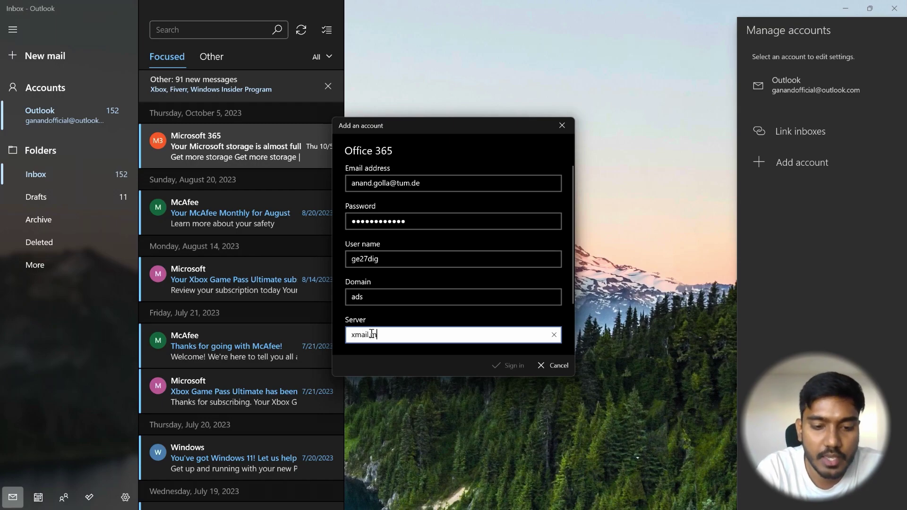
pyautogui.write('wn.de')
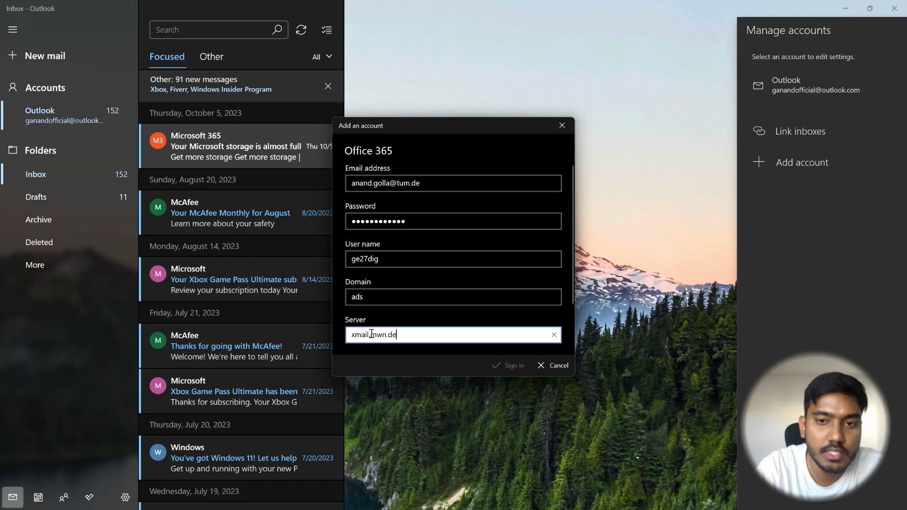
pyautogui.scroll(-2, 472, 322)
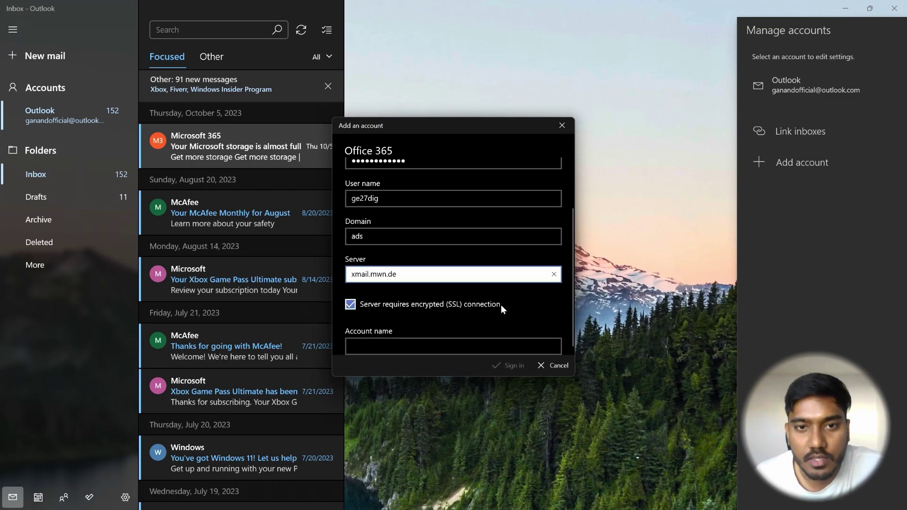
pyautogui.click(399, 344)
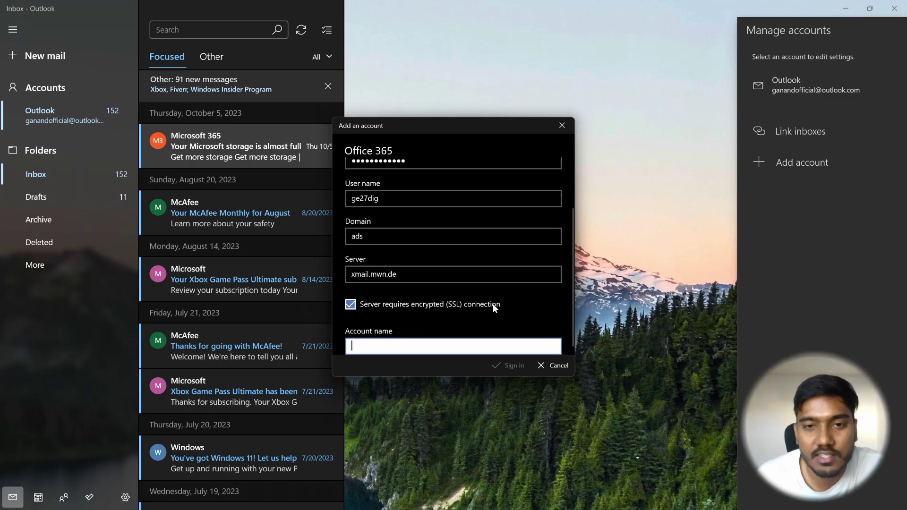
pyautogui.write('A')
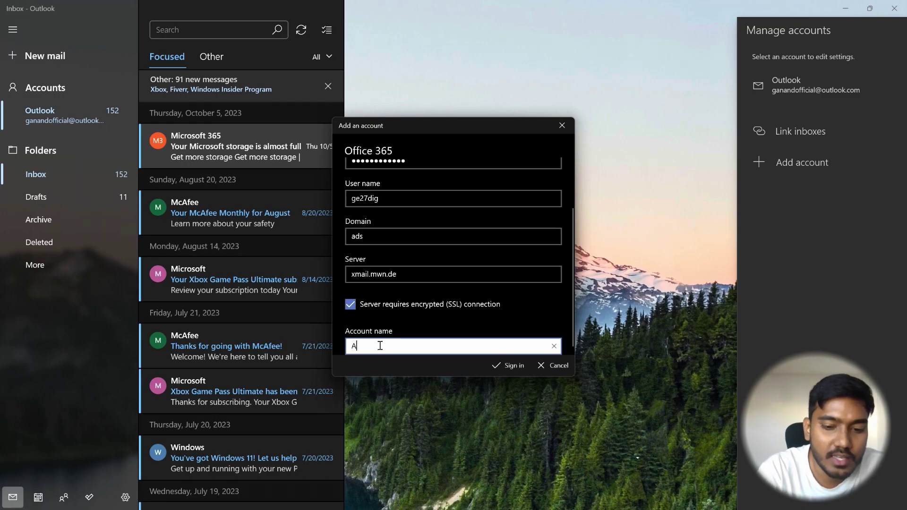
pyautogui.write('nand -')
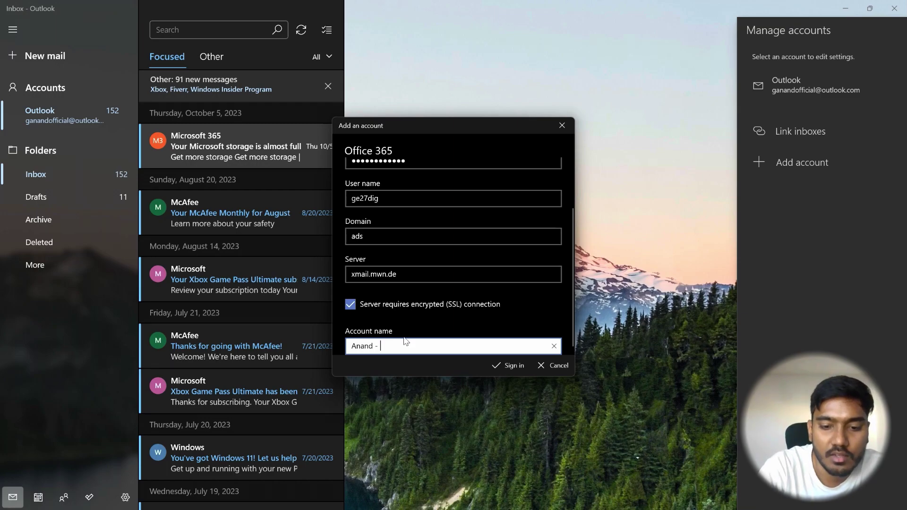
pyautogui.write(' TUM')
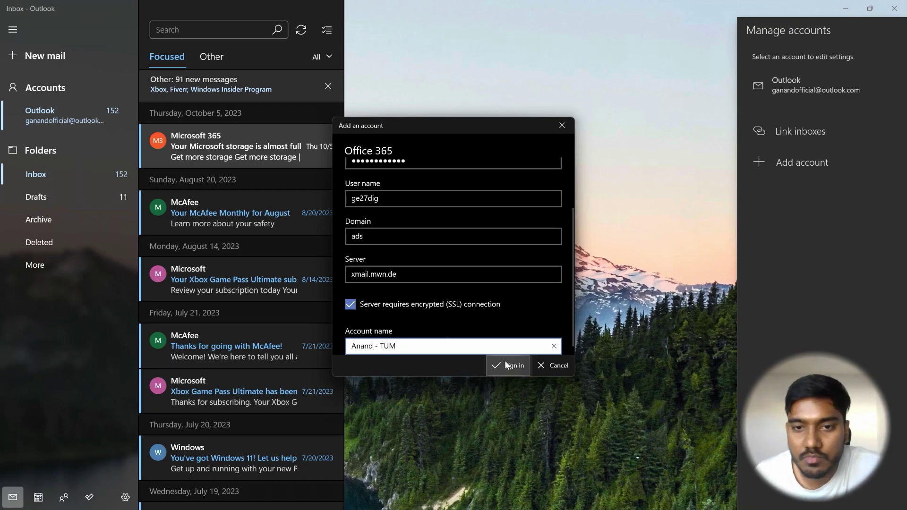
pyautogui.click(502, 364)
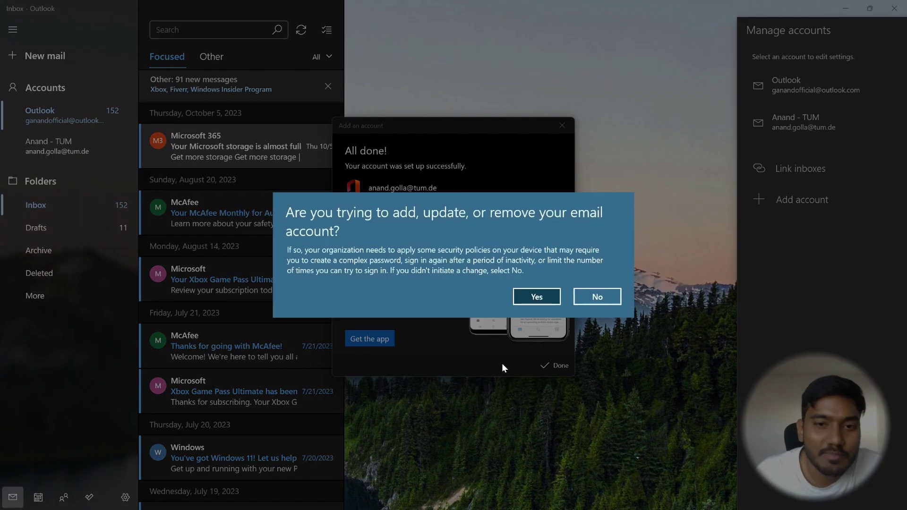
# Accept the security policy, sync the TUM inbox and open the Zentrum für Schlüsselkompetenzen email.
pyautogui.click(555, 299)
pyautogui.click(555, 365)
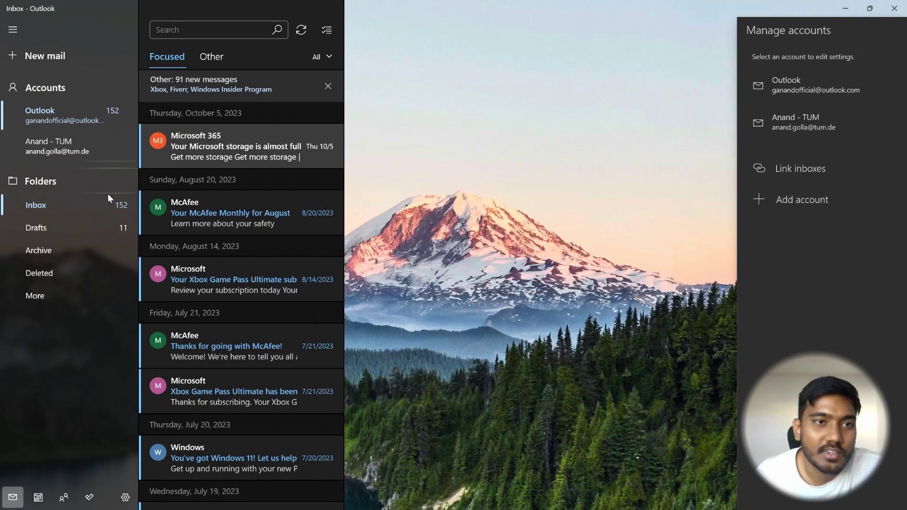
pyautogui.click(52, 150)
pyautogui.click(55, 146)
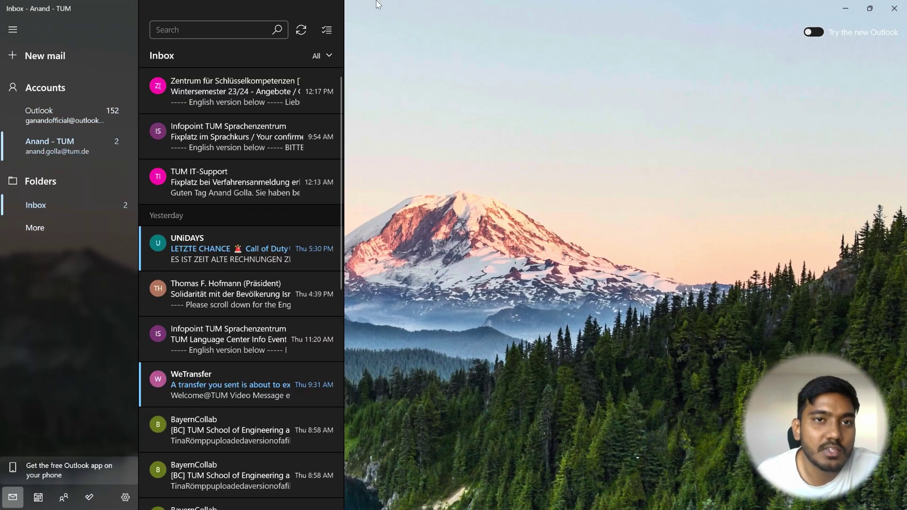
pyautogui.click(301, 30)
pyautogui.click(260, 90)
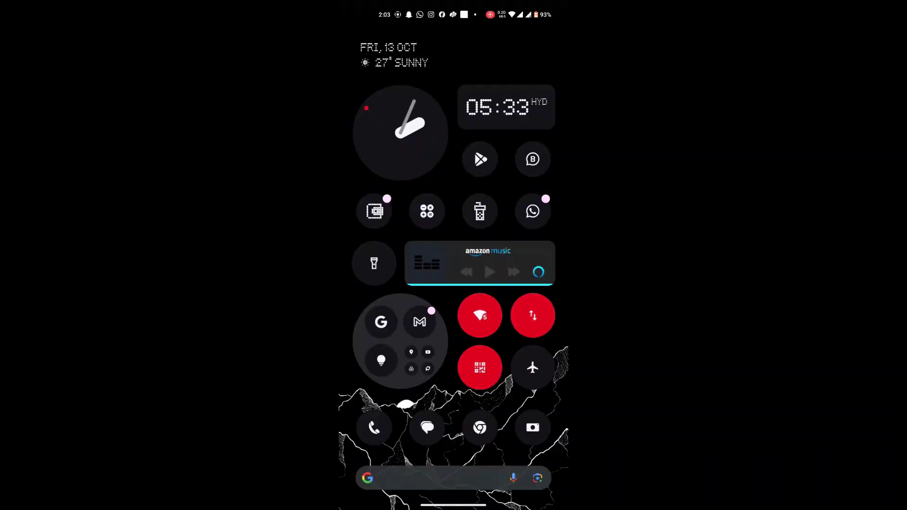
# In Gmail, add another account of type Exchange and Office 365.
pyautogui.click(419, 322)
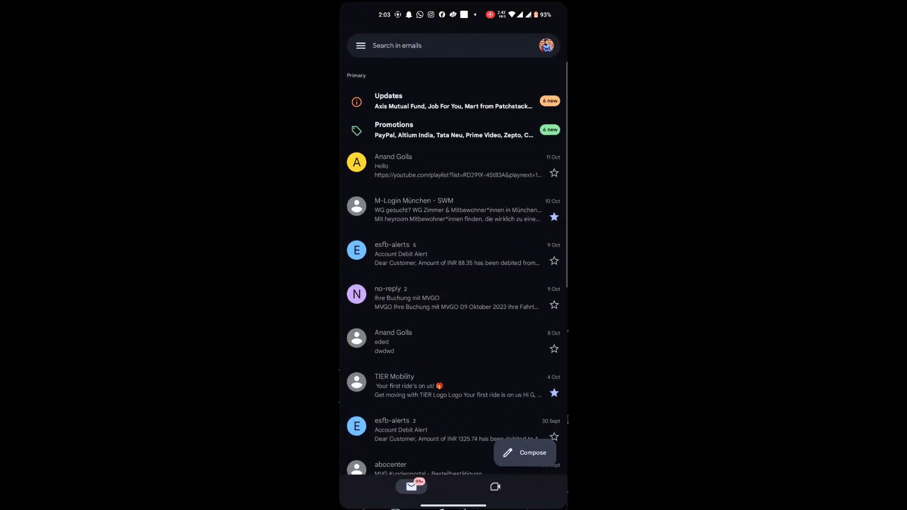
pyautogui.click(546, 44)
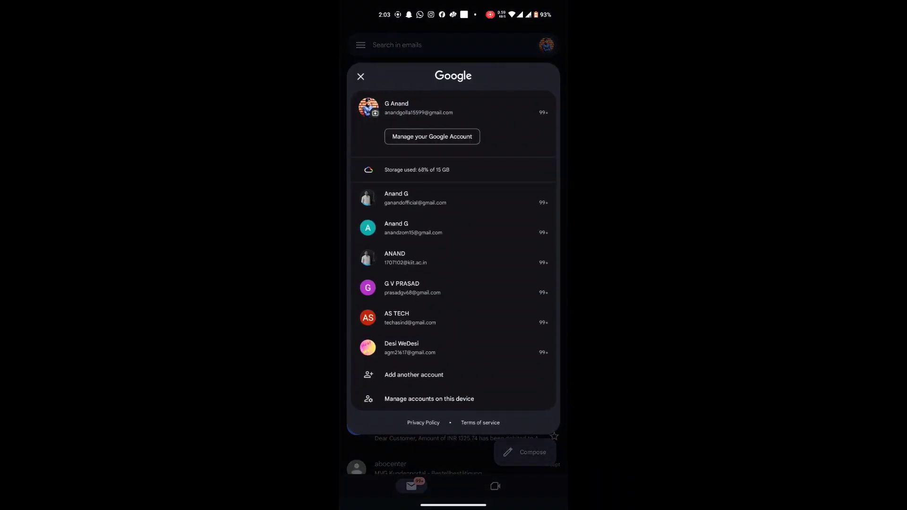
pyautogui.click(414, 374)
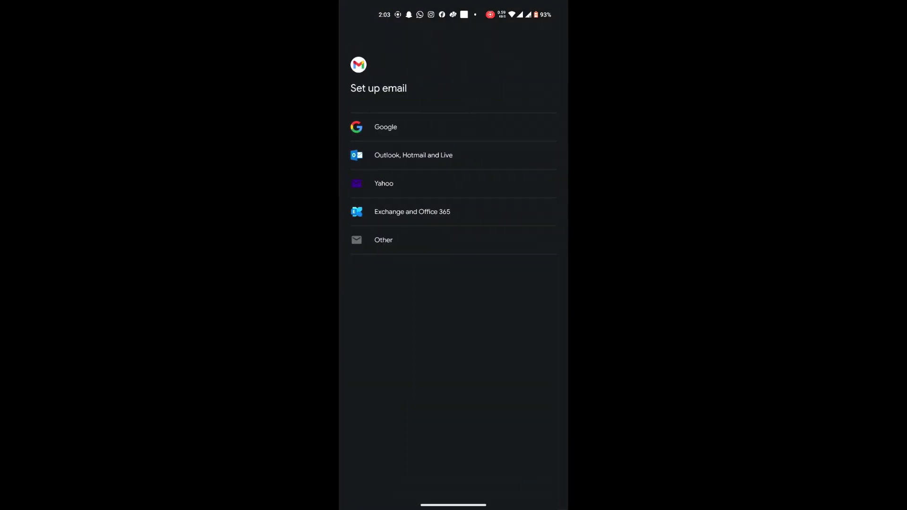
pyautogui.click(482, 215)
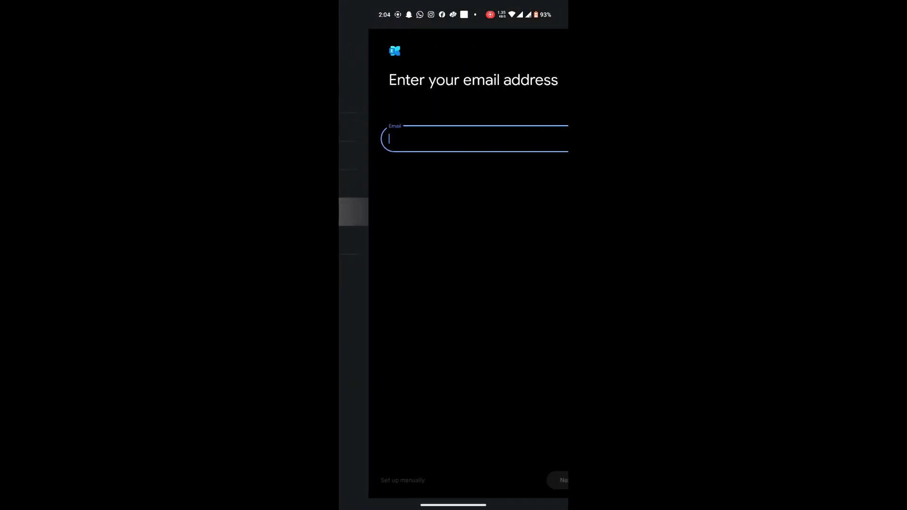
# Enter the suggested TUM e-mail address and the password to reach the Email setup form.
pyautogui.click(494, 139)
pyautogui.write('anan')
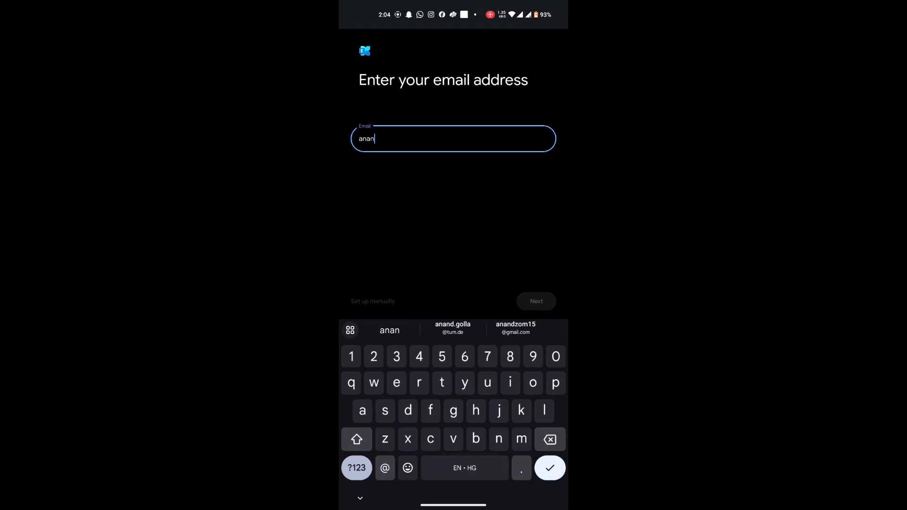
pyautogui.click(453, 328)
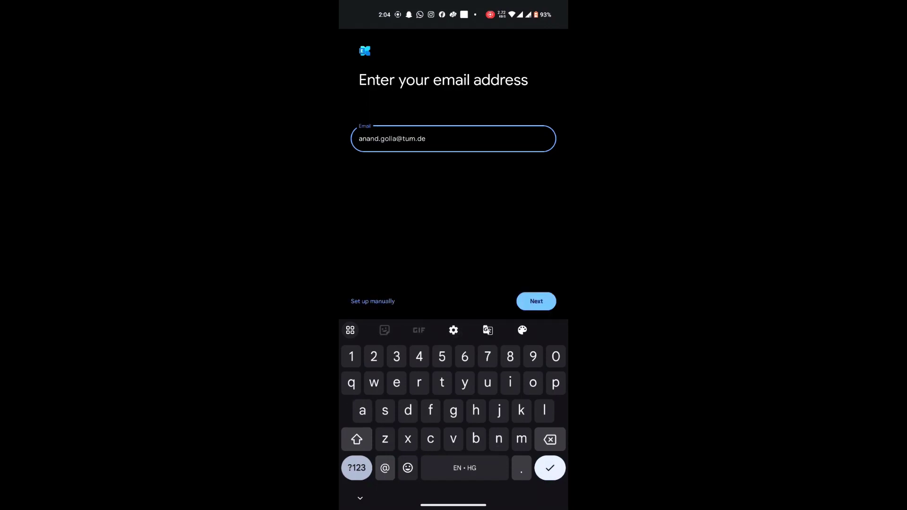
pyautogui.click(536, 301)
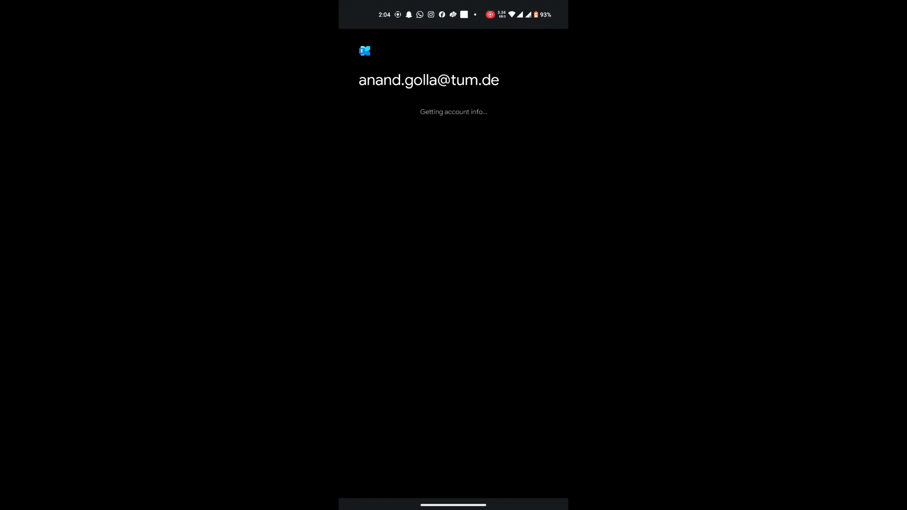
pyautogui.click(444, 138)
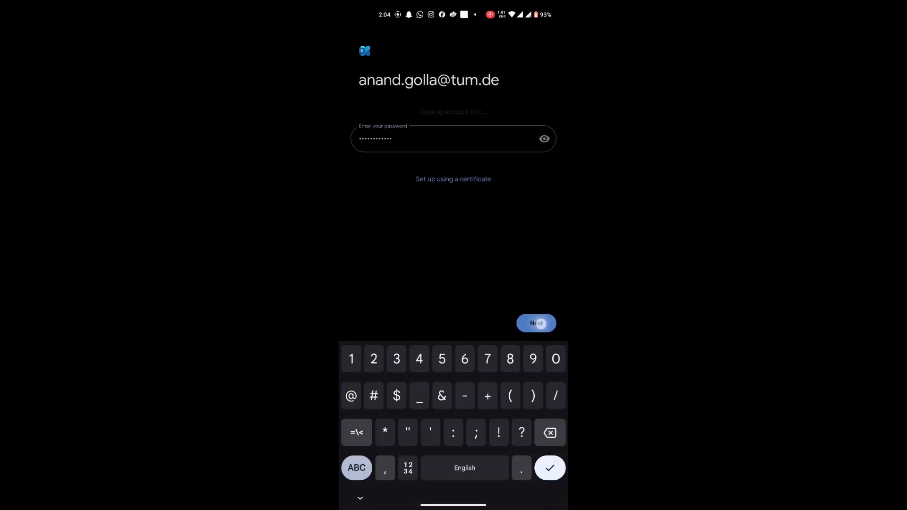
pyautogui.click(534, 322)
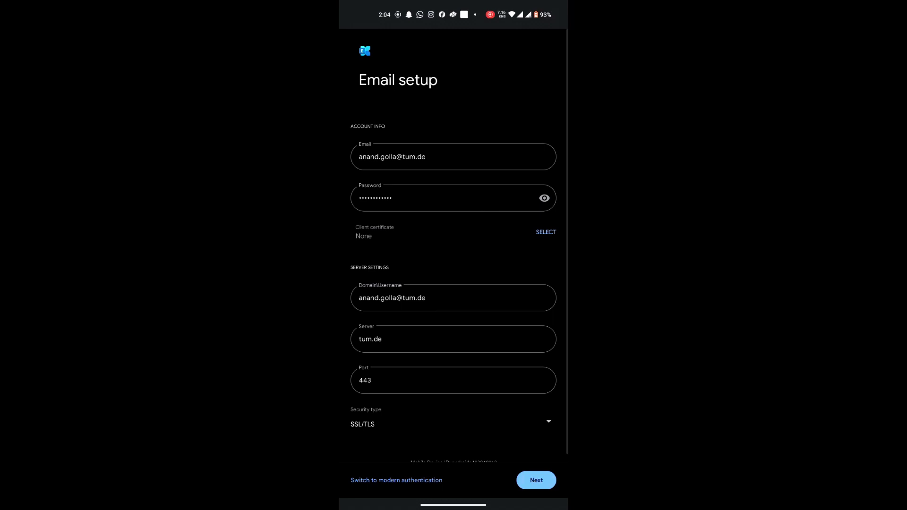
# Change the Domain\Username field to 'ads\' followed by the TUM user name.
pyautogui.click(513, 301)
pyautogui.press('BackSpace')
pyautogui.press('BackSpace')
pyautogui.press('BackSpace')
pyautogui.press('BackSpace')
pyautogui.press('BackSpace')
pyautogui.press('BackSpace')
pyautogui.press('BackSpace')
pyautogui.press('BackSpace')
pyautogui.press('BackSpace')
pyautogui.press('BackSpace')
pyautogui.press('BackSpace')
pyautogui.press('BackSpace')
pyautogui.press('BackSpace')
pyautogui.press('BackSpace')
pyautogui.press('BackSpace')
pyautogui.press('BackSpace')
pyautogui.press('BackSpace')
pyautogui.press('BackSpace')
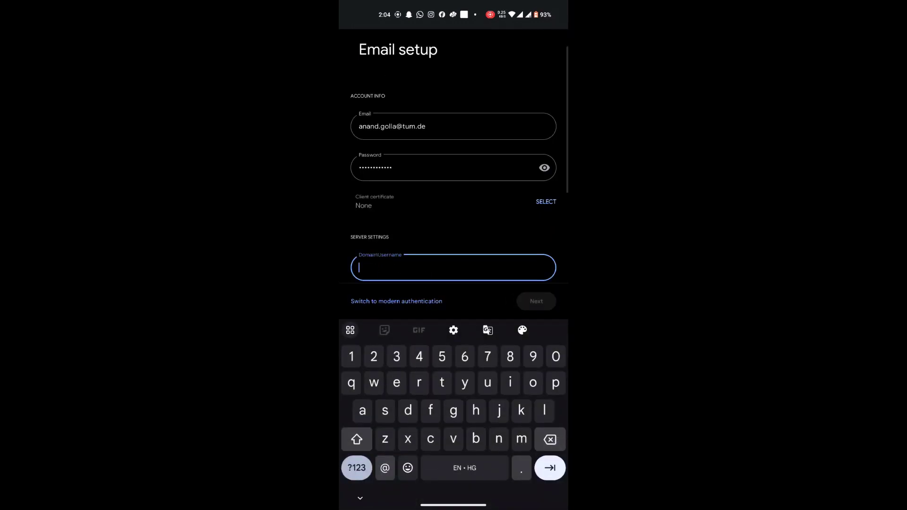
pyautogui.write('ads')
pyautogui.click(357, 468)
pyautogui.click(356, 432)
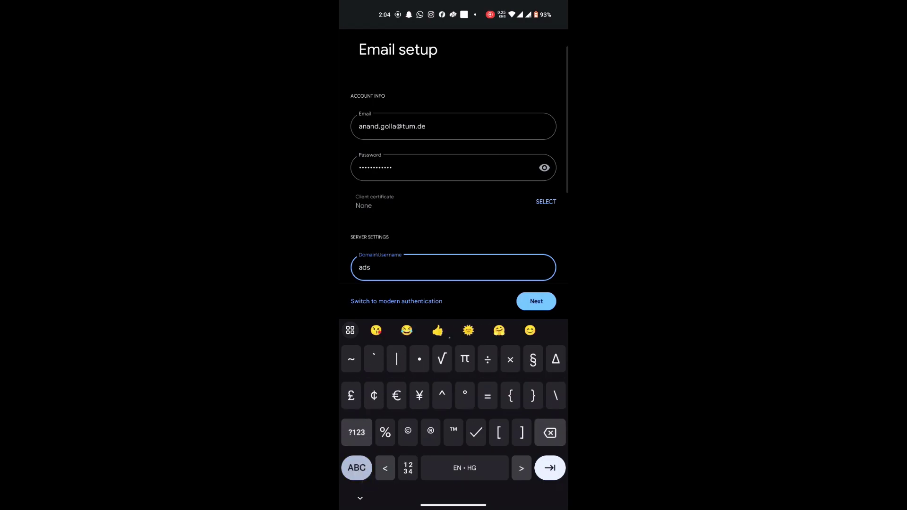
pyautogui.write('\\')
pyautogui.click(356, 468)
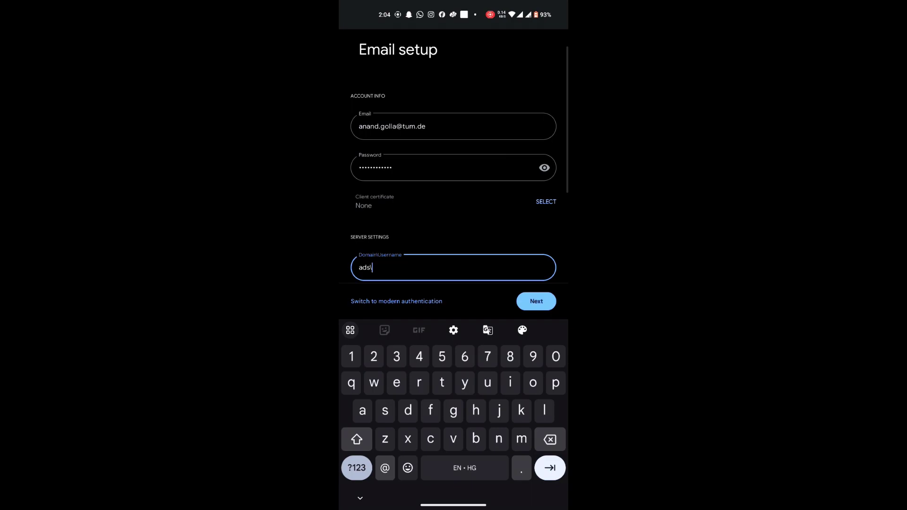
pyautogui.write('ge27dig')
# Replace the server with xmail.mwn.de and finish setup back to the inbox.
pyautogui.moveTo(491, 238); pyautogui.dragTo(528, 169)
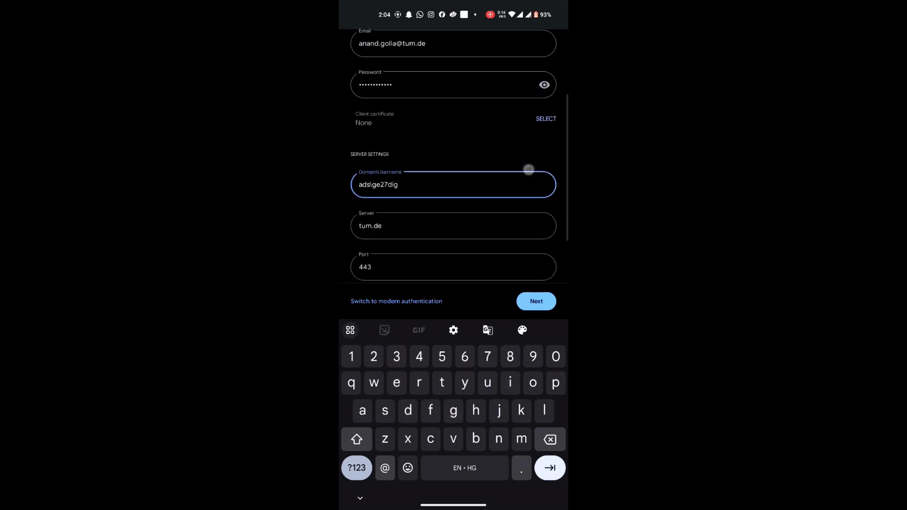
pyautogui.click(488, 197)
pyautogui.press('BackSpace')
pyautogui.press('BackSpace')
pyautogui.press('BackSpace')
pyautogui.press('BackSpace')
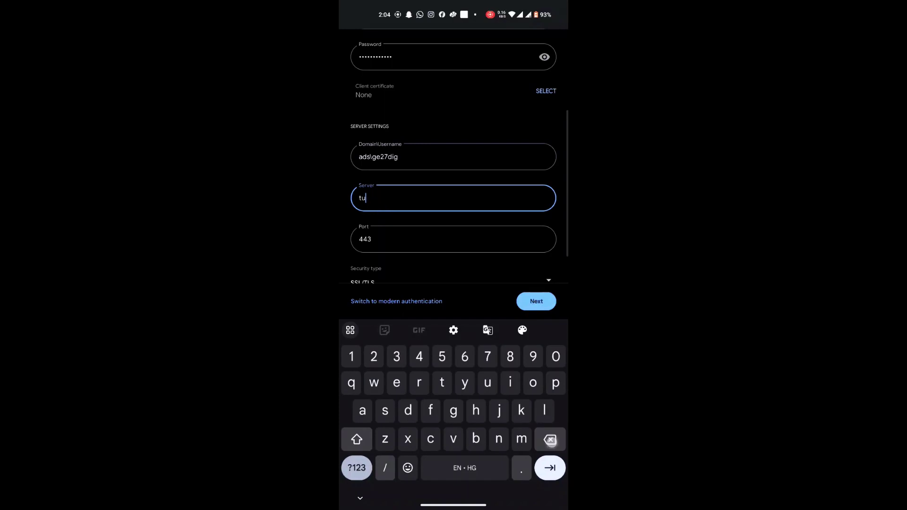
pyautogui.press('BackSpace')
pyautogui.press('BackSpace')
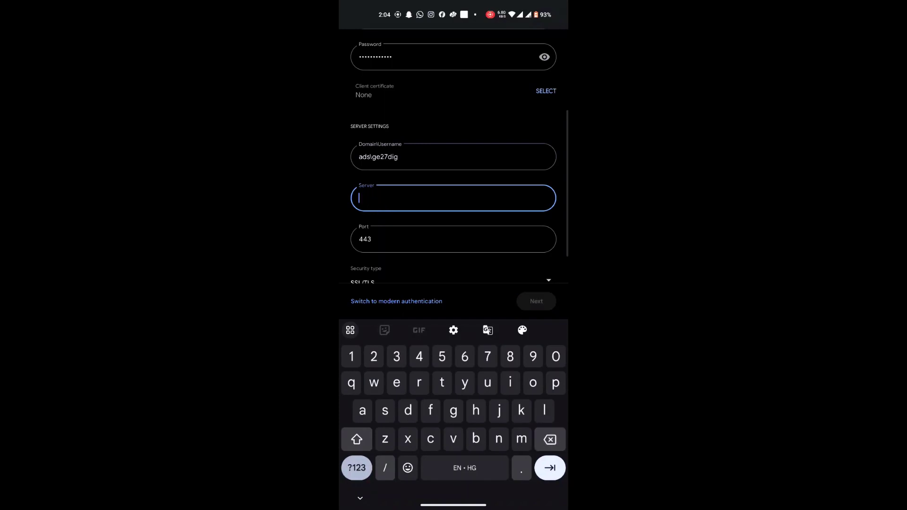
pyautogui.write('xmai')
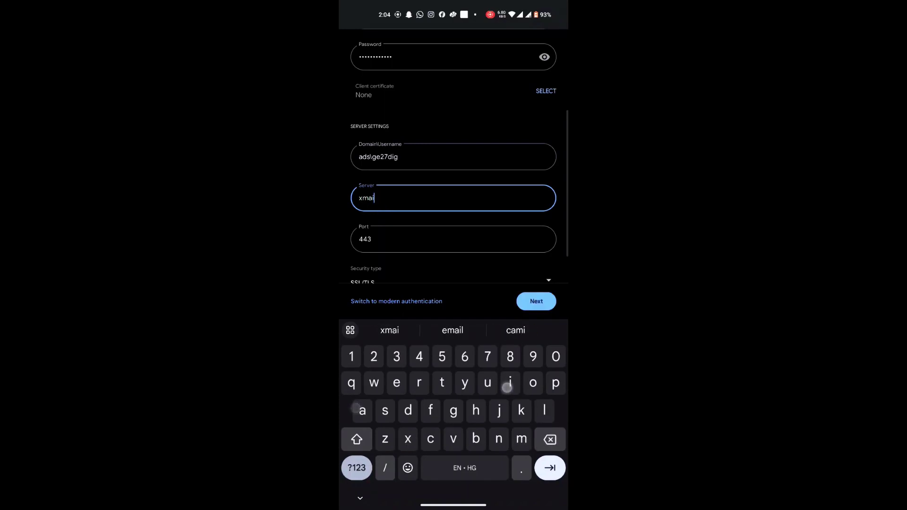
pyautogui.write('l.mwn.de')
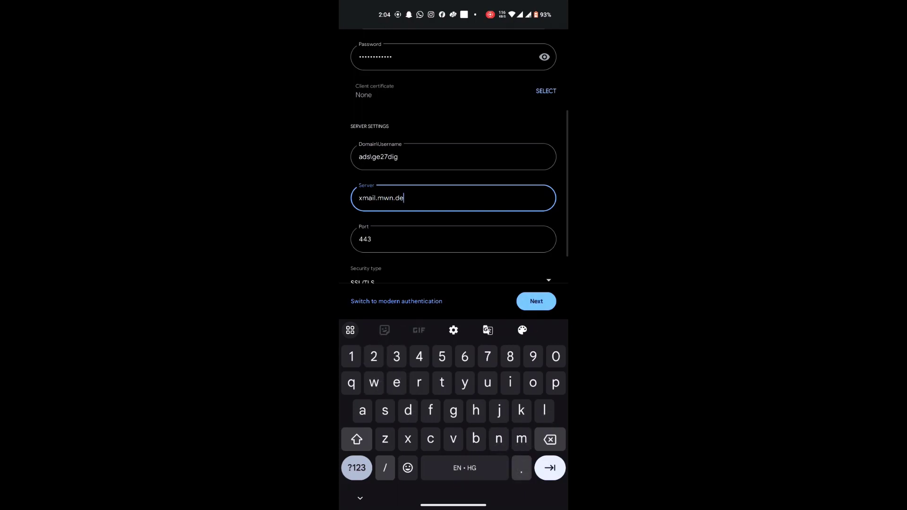
pyautogui.press('Escape')
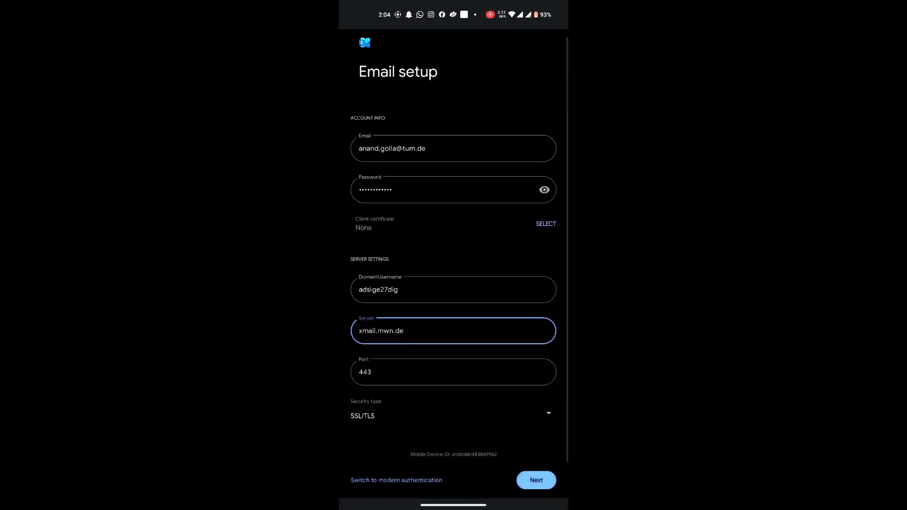
pyautogui.click(515, 342)
pyautogui.moveTo(514, 342); pyautogui.dragTo(515, 356)
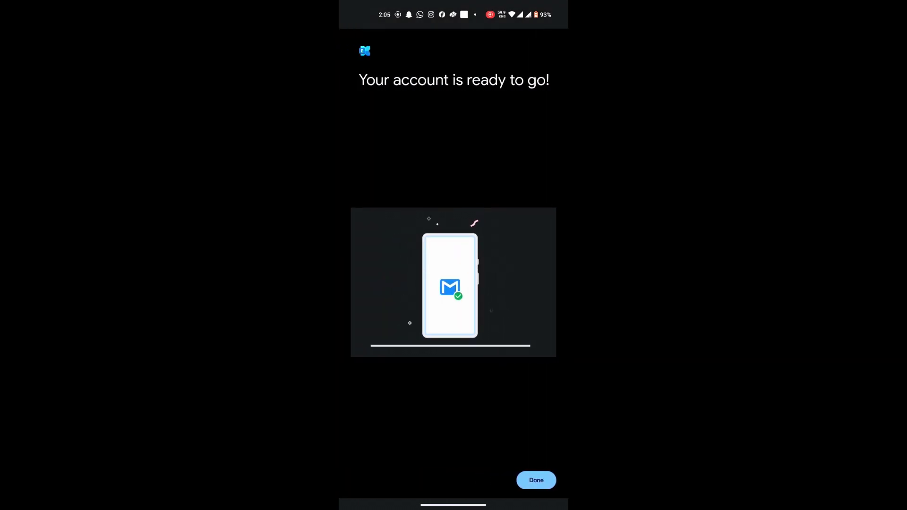
pyautogui.click(536, 480)
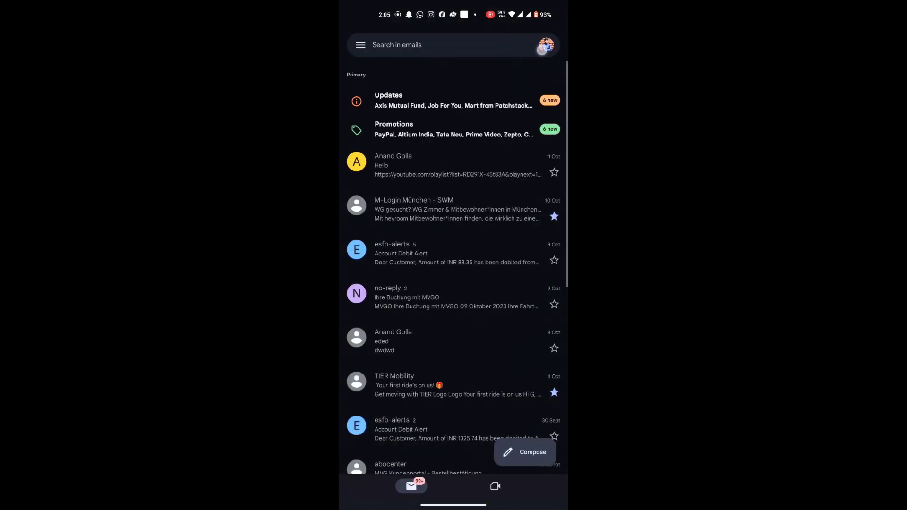